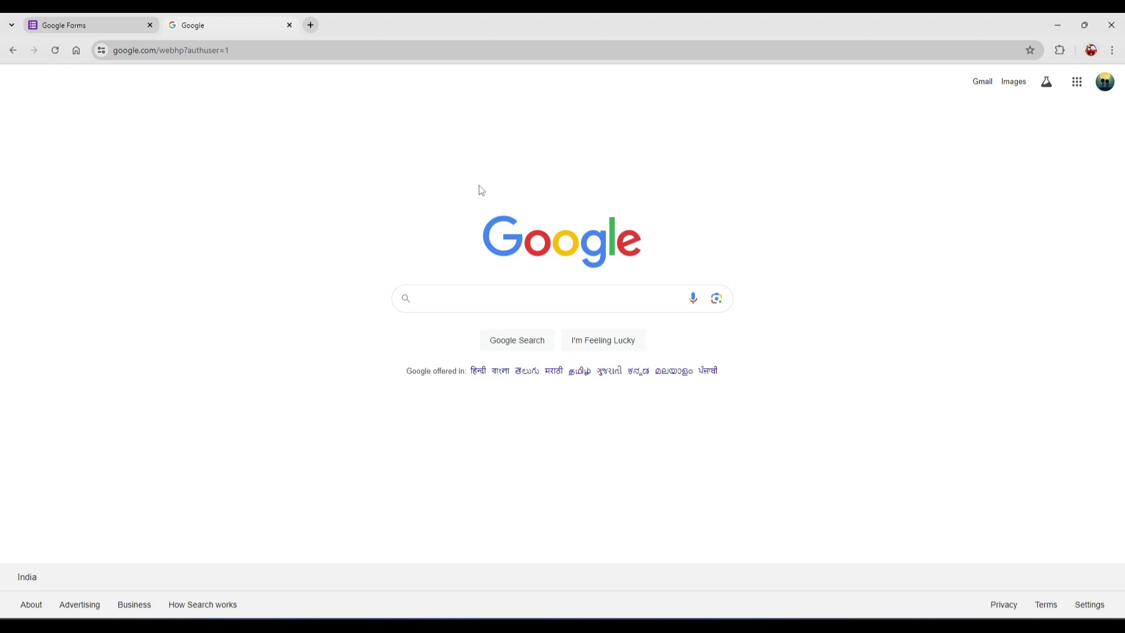
Open Google Forms from the Google apps, close the duplicate Forms page and create a blank form
left_click(1082, 83)
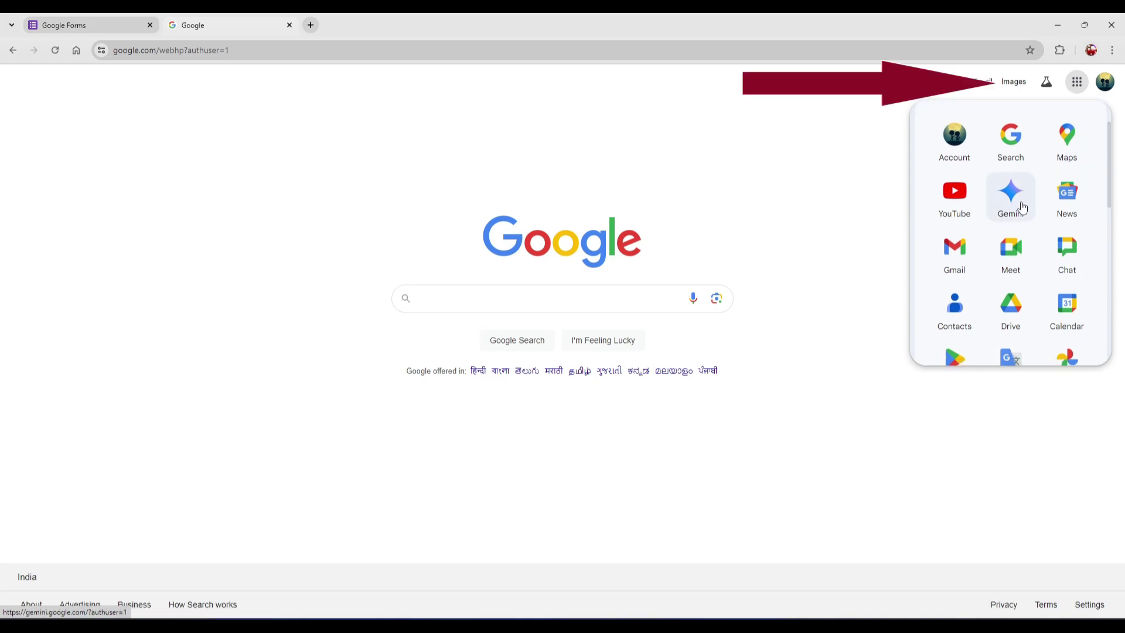
scroll(1020, 216, "down", 6)
left_click(1075, 216)
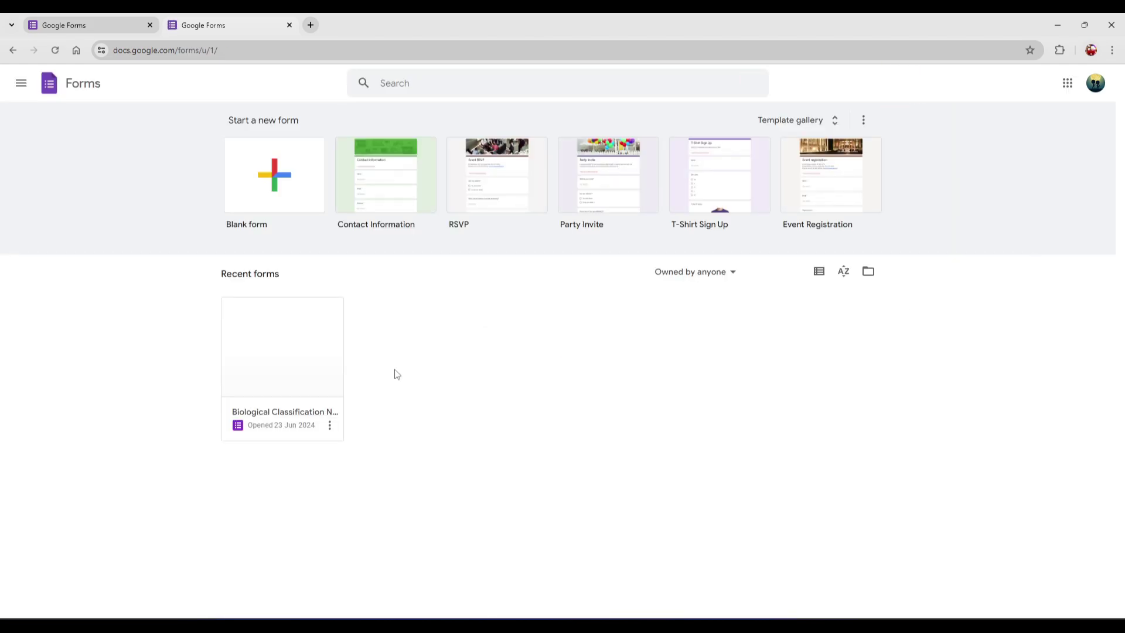
left_click(149, 26)
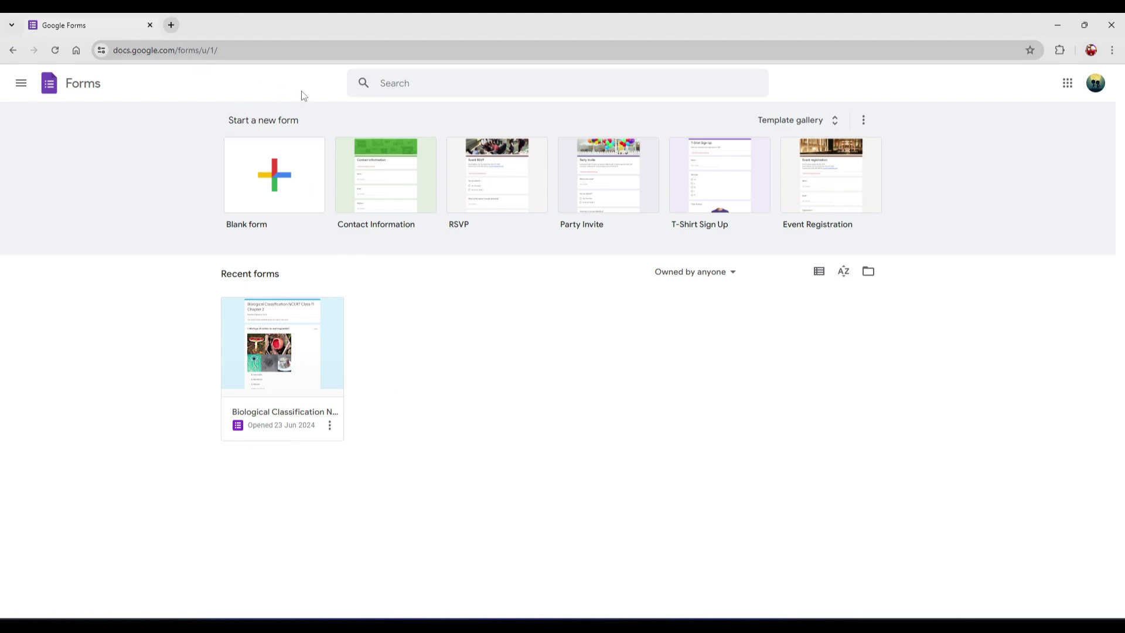
left_click(273, 171)
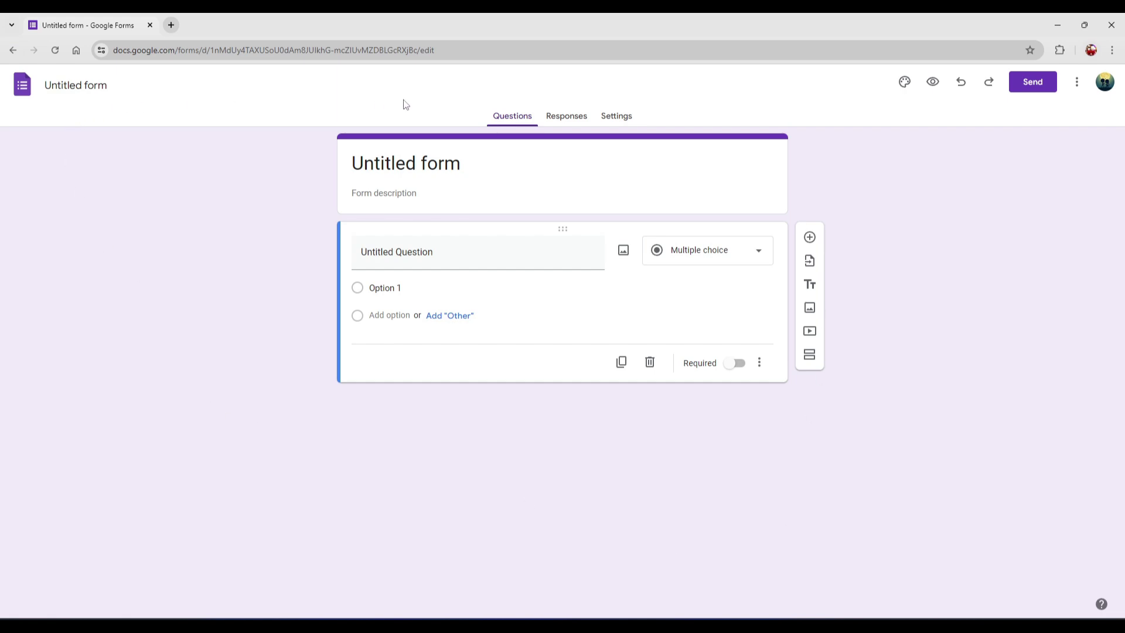
Rename the untitled form as "Test"
left_click(53, 83)
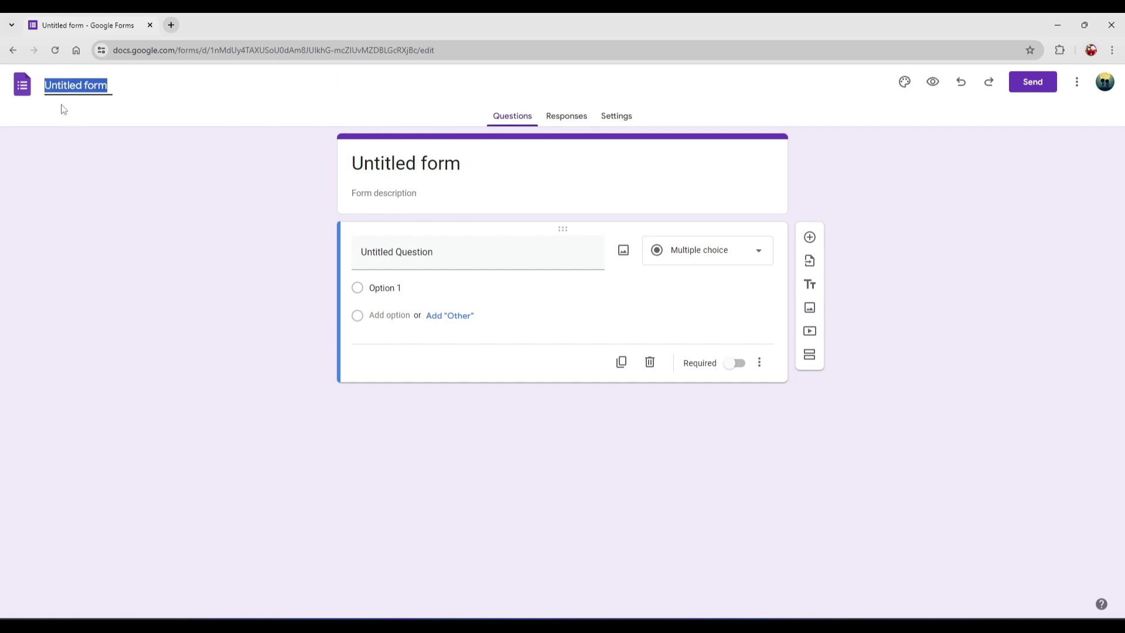
type("Test")
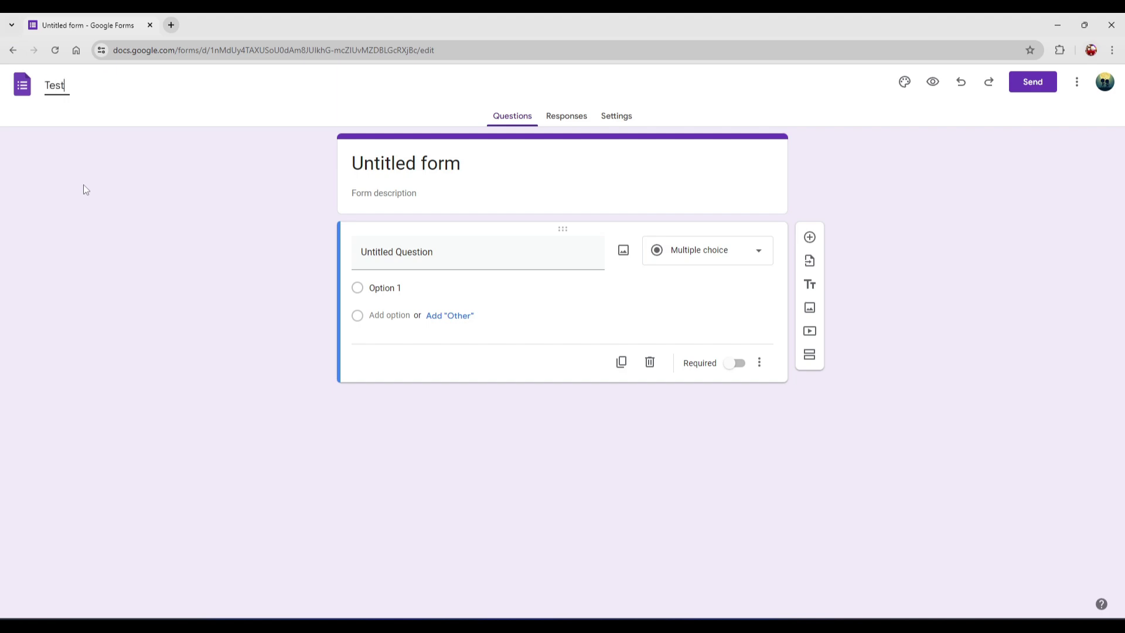
left_click(83, 185)
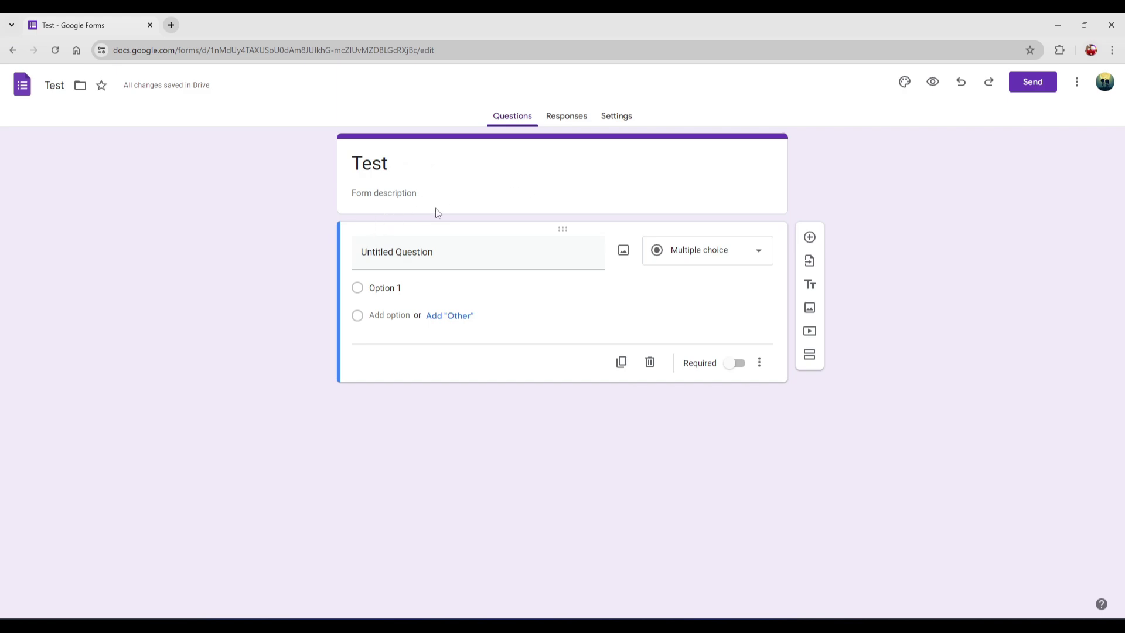
Make the form a quiz in its settings and look over the quiz options
left_click(622, 118)
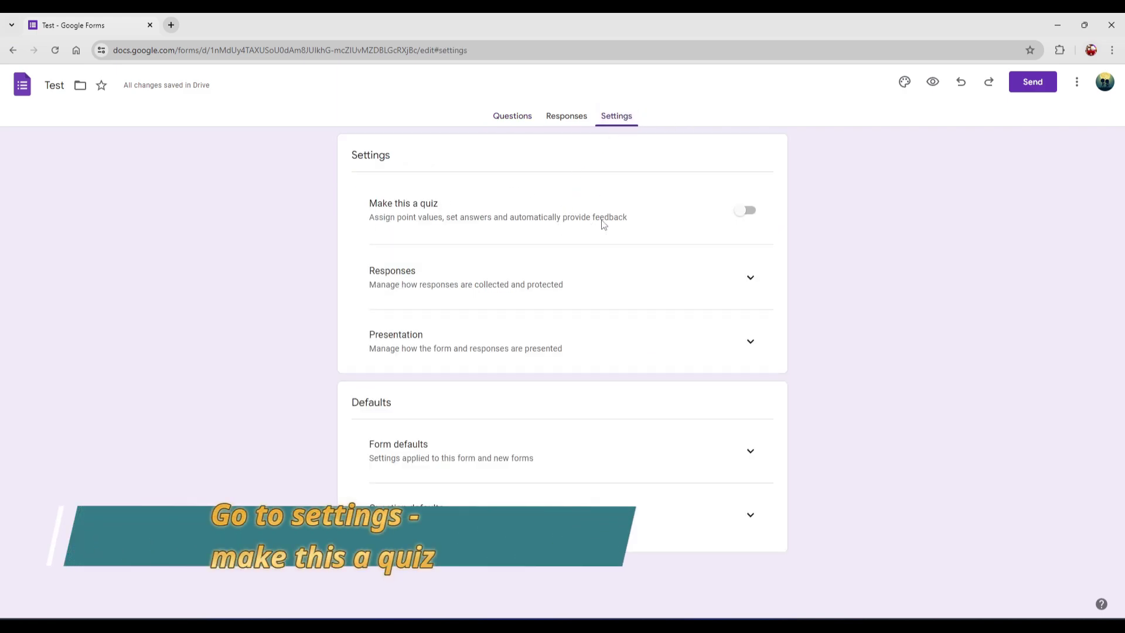
left_click(739, 212)
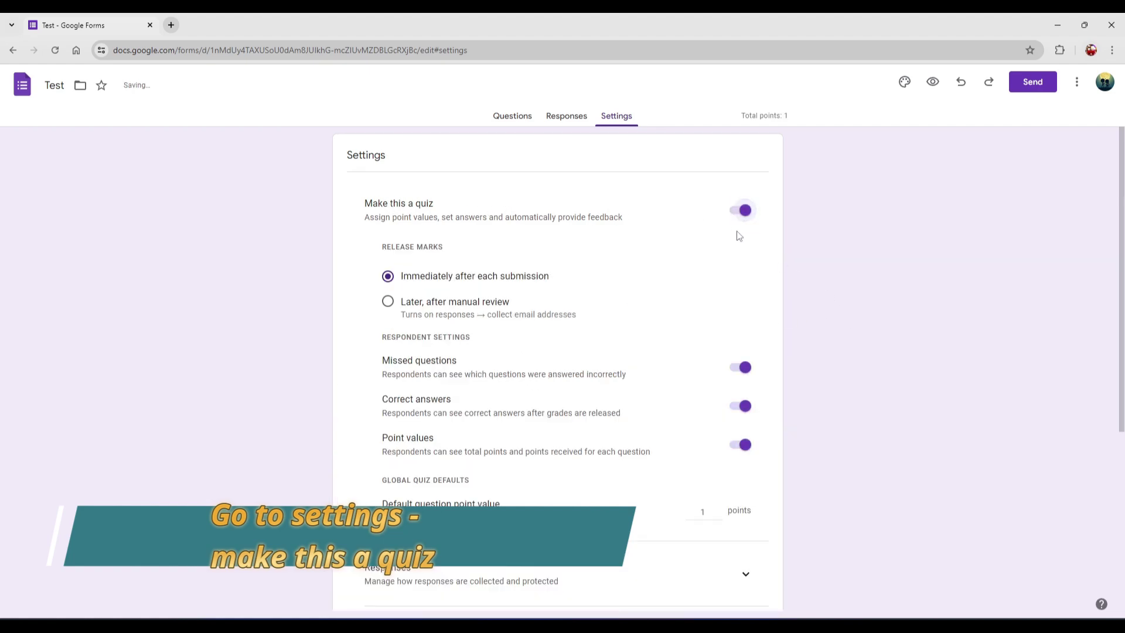
scroll(820, 334, "down", 2)
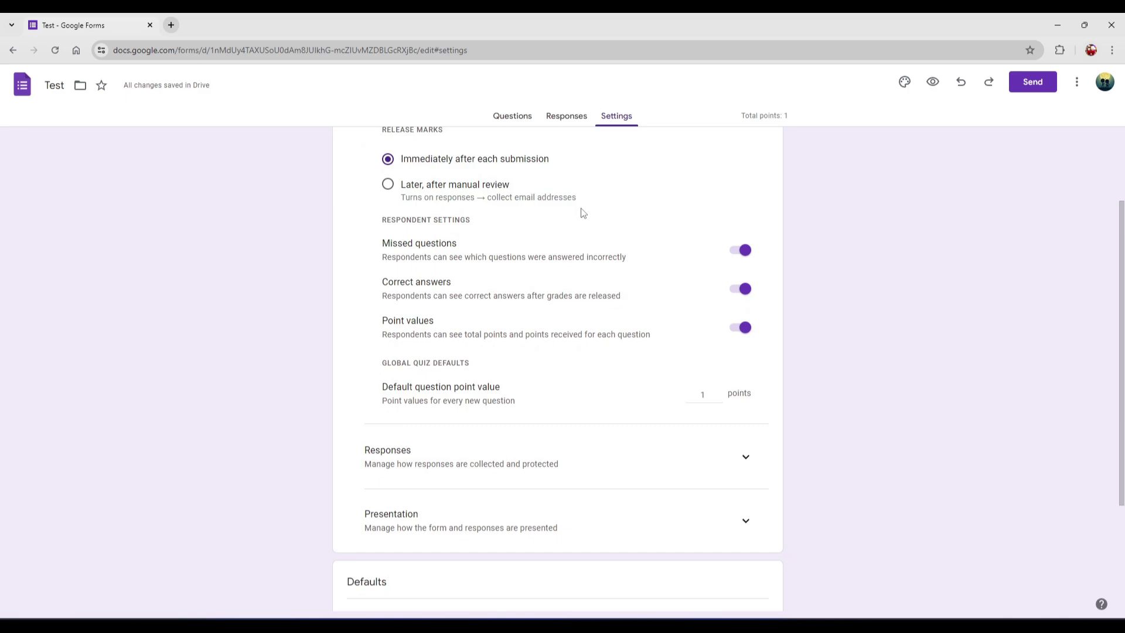
scroll(584, 213, "up", 2)
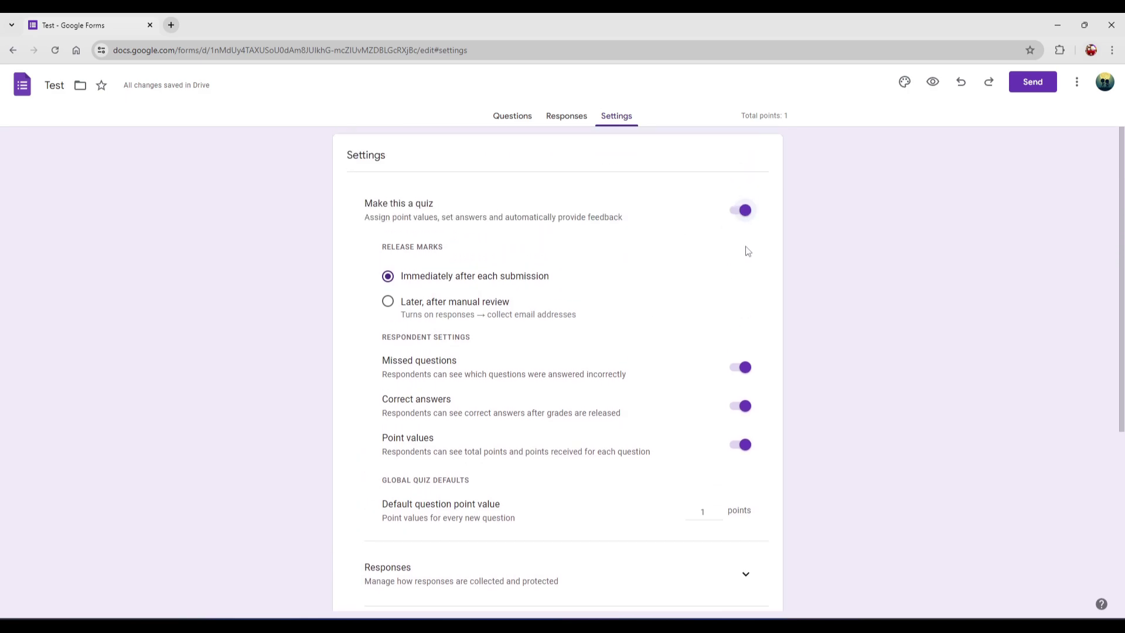
Expand the response settings, view the email collection choices without changing them, and limit the form to 1 response
scroll(630, 336, "down", 4)
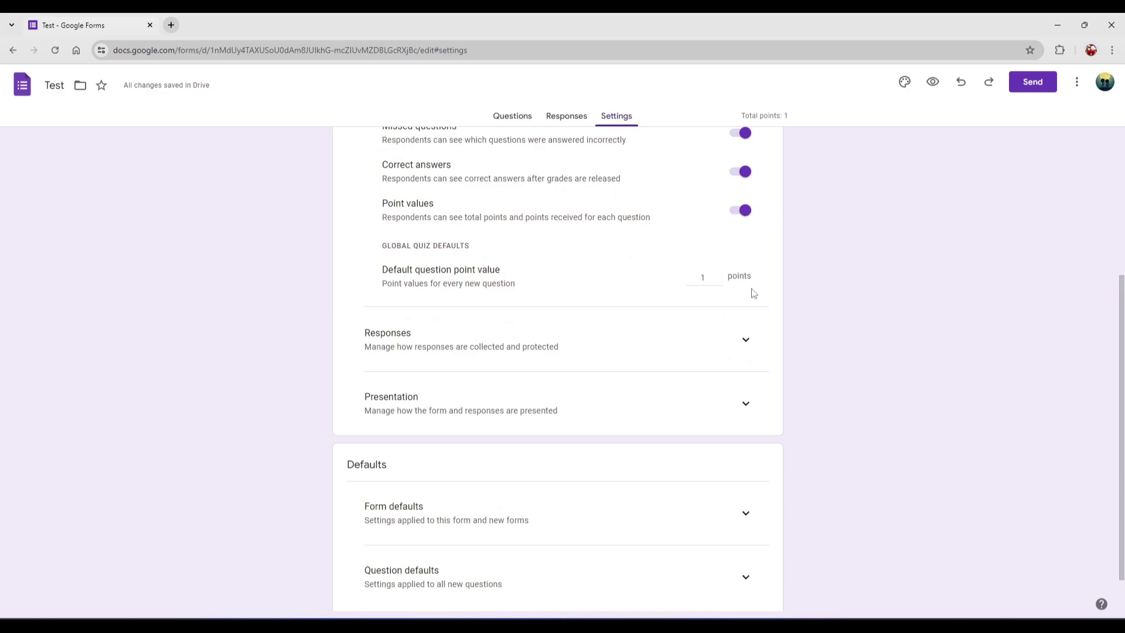
left_click(748, 343)
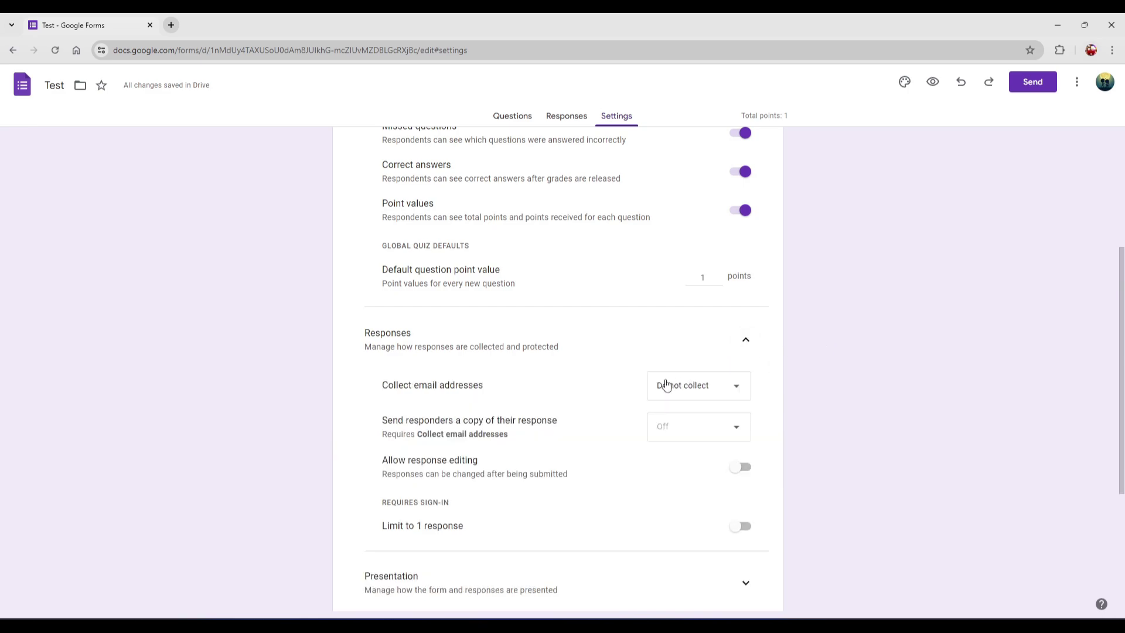
left_click(696, 388)
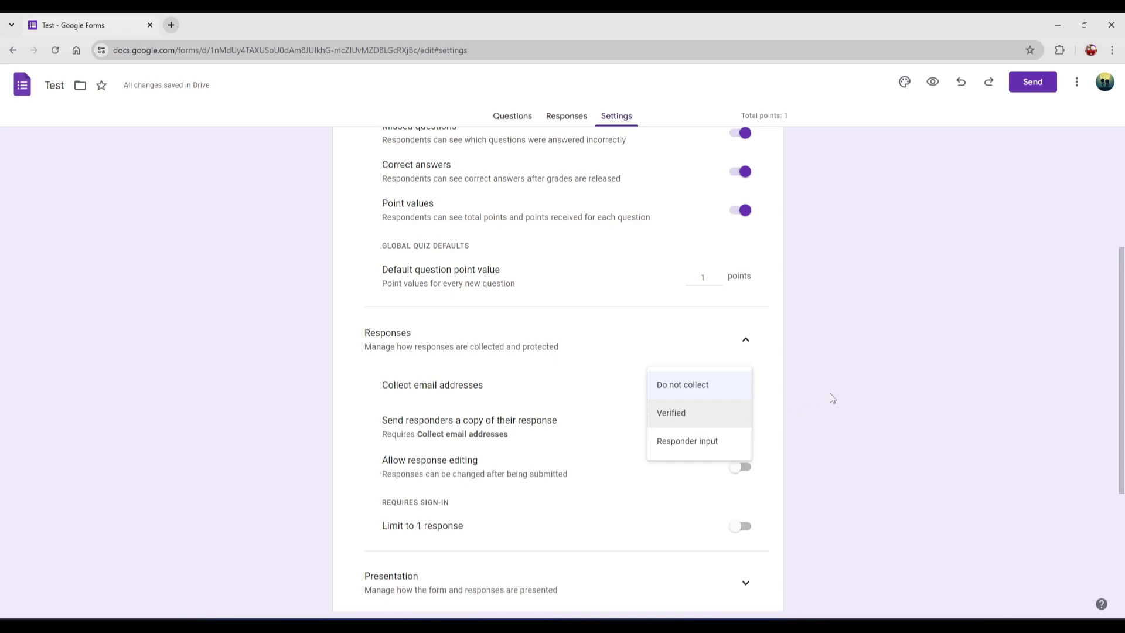
left_click(804, 388)
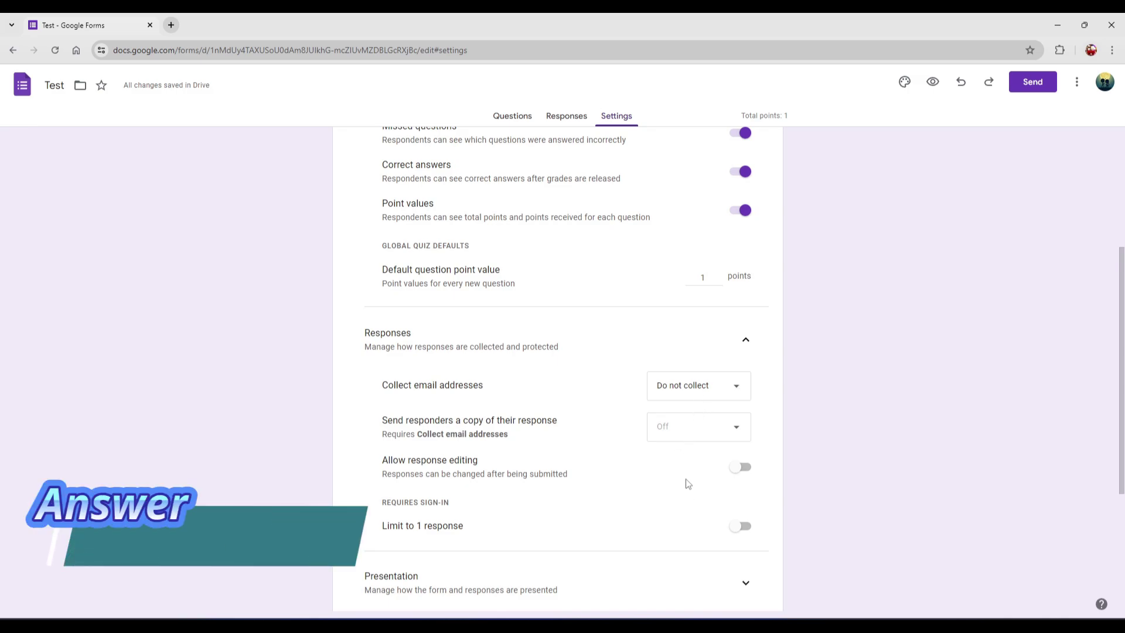
scroll(515, 472, "down", 1)
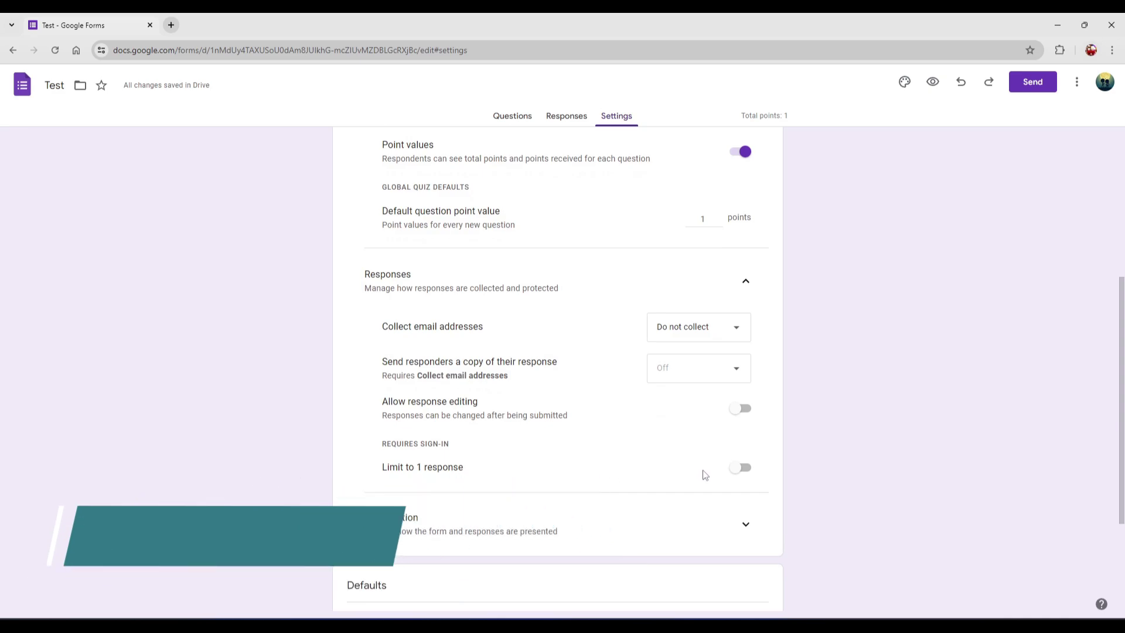
left_click(735, 469)
Expand the presentation settings and turn on the progress bar
scroll(898, 453, "down", 1)
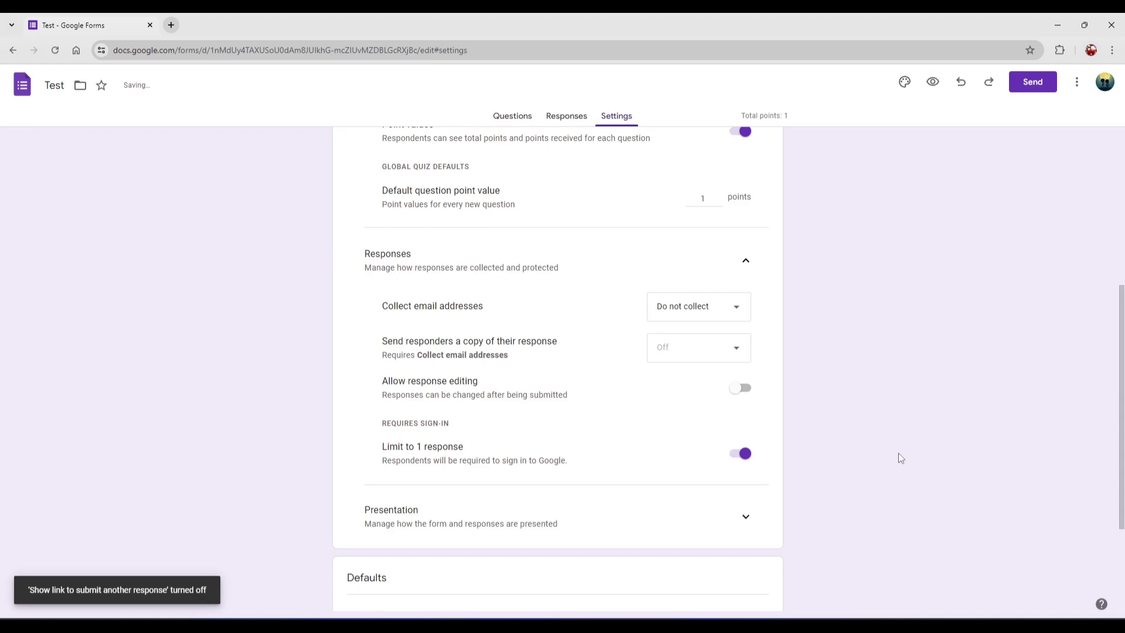
scroll(901, 457, "down", 3)
left_click(744, 362)
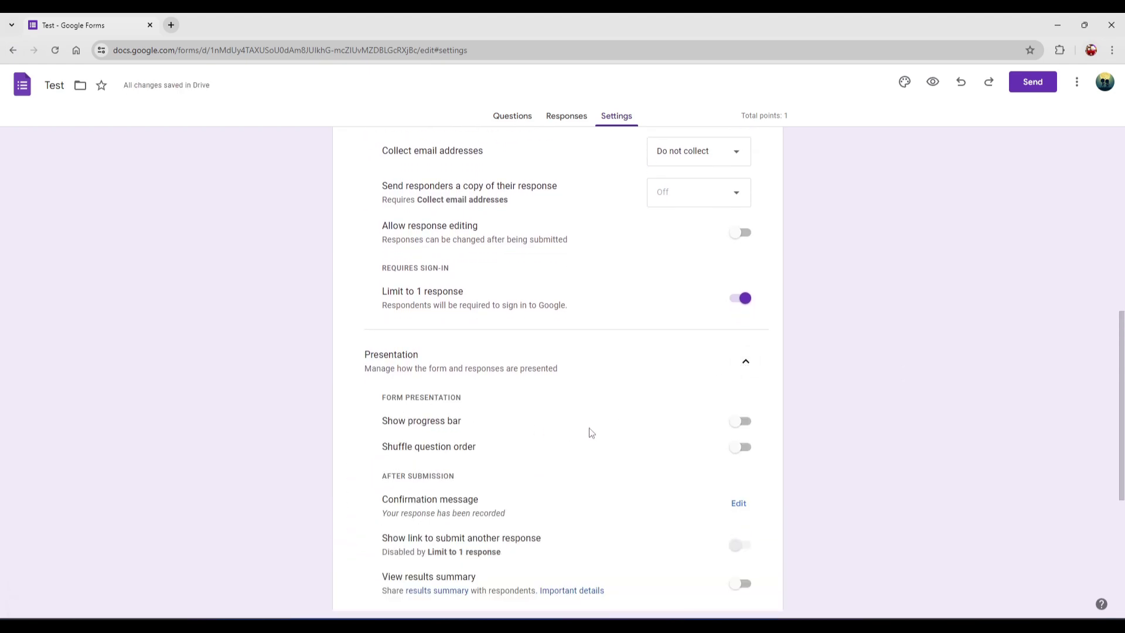
left_click(740, 422)
Set the form's confirmation message to "Great job" and save it
scroll(867, 455, "down", 3)
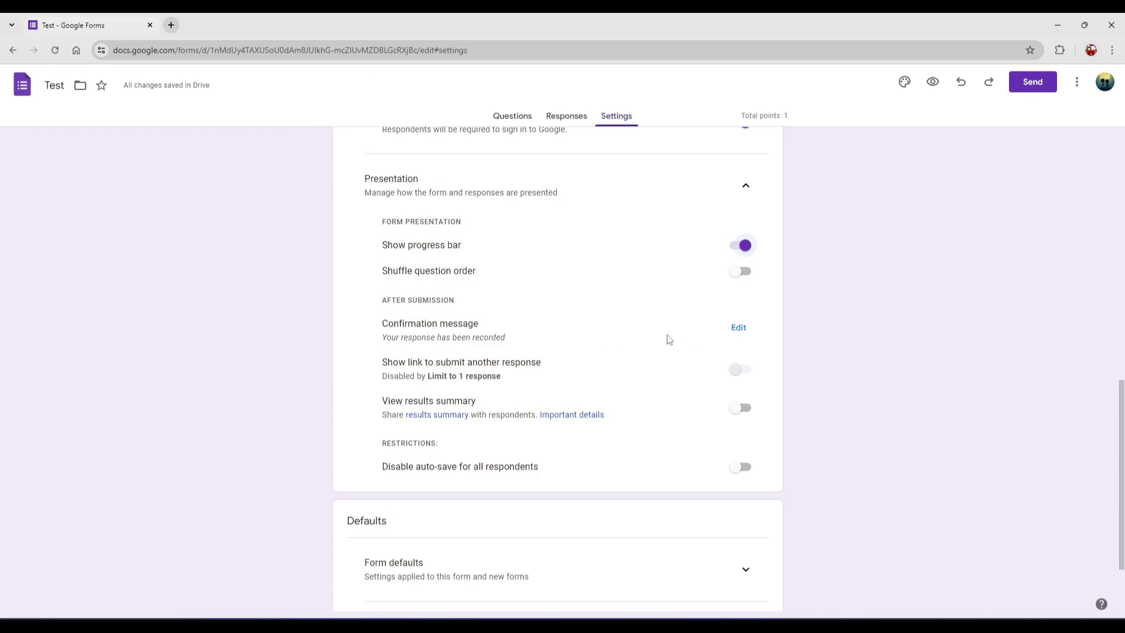
left_click(740, 328)
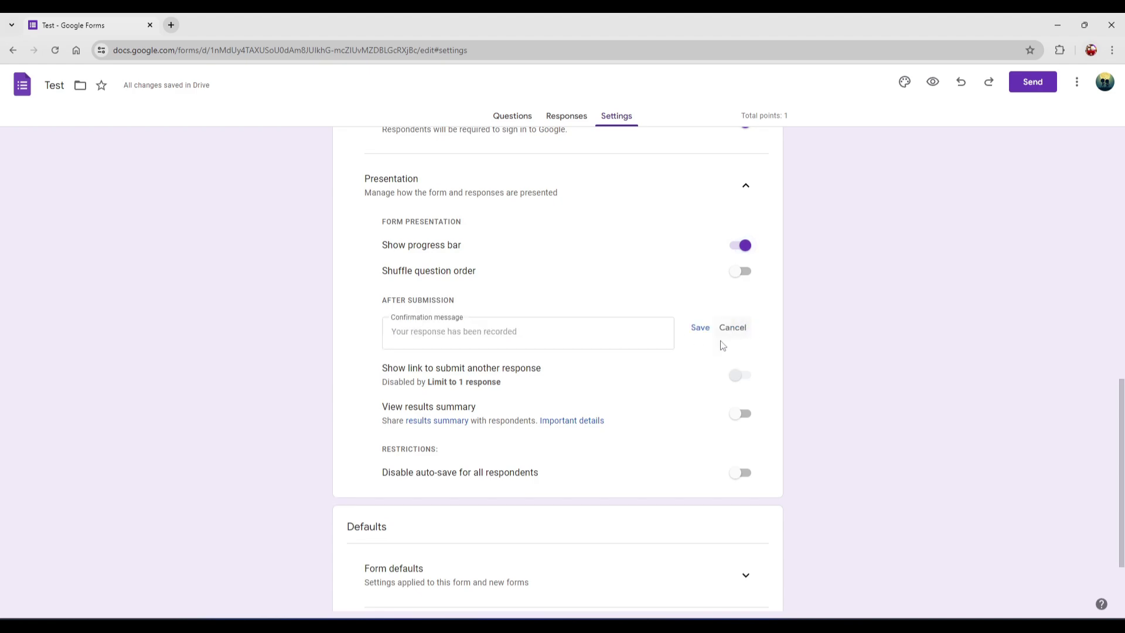
left_click(442, 333)
type("Great job")
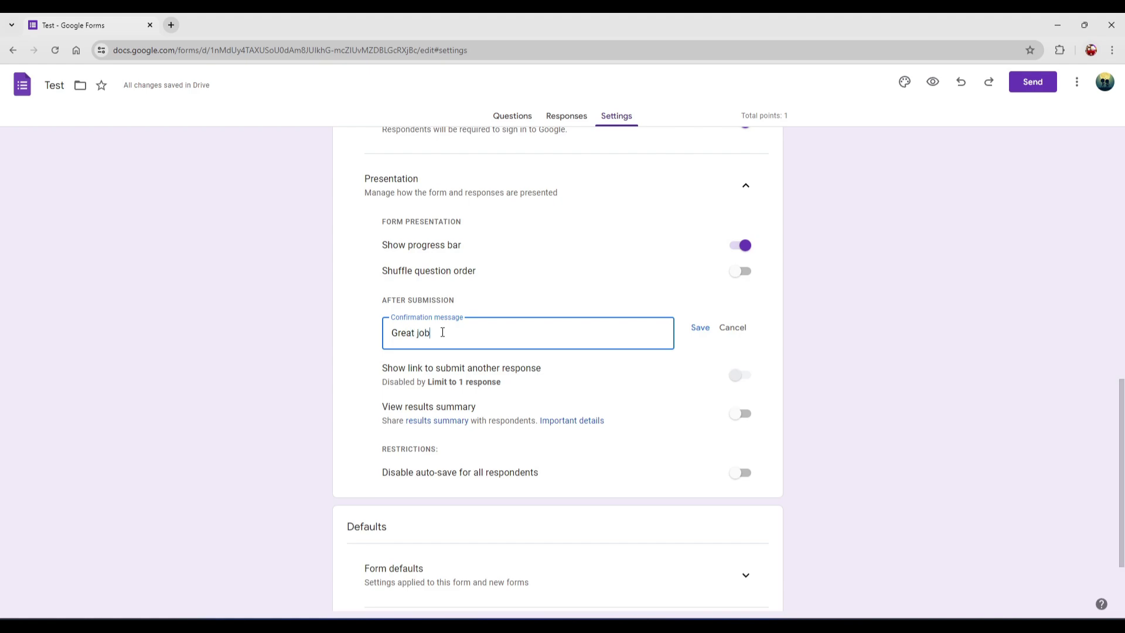
left_click(695, 330)
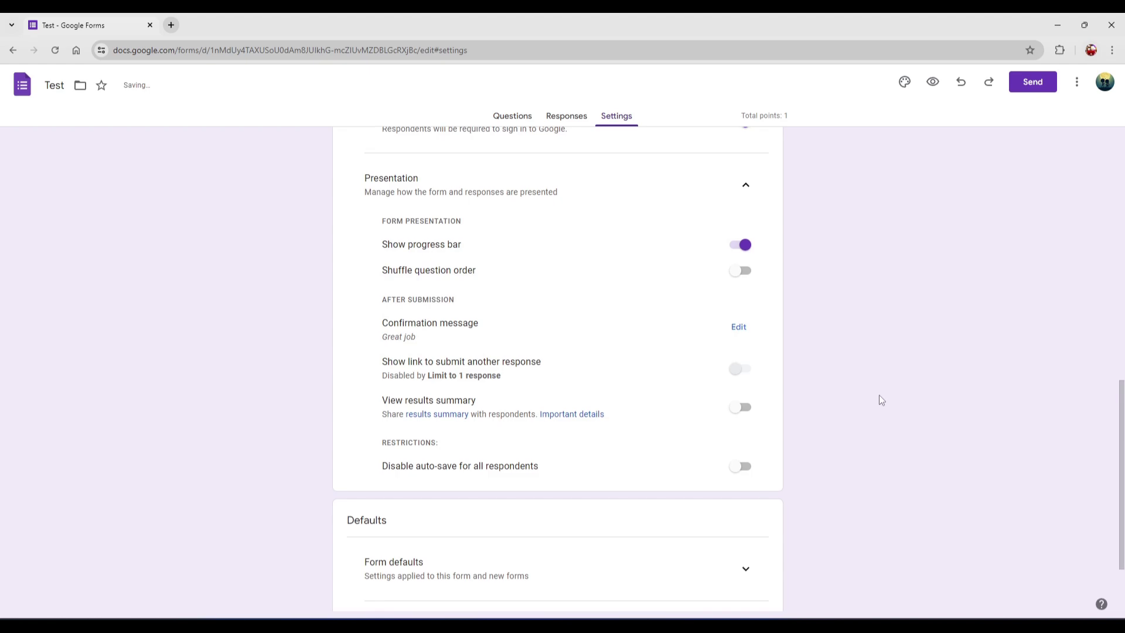
Look through the remaining form settings down to the defaults and view the form's responses page
scroll(880, 395, "down", 1)
scroll(891, 417, "down", 1)
scroll(889, 436, "down", 1)
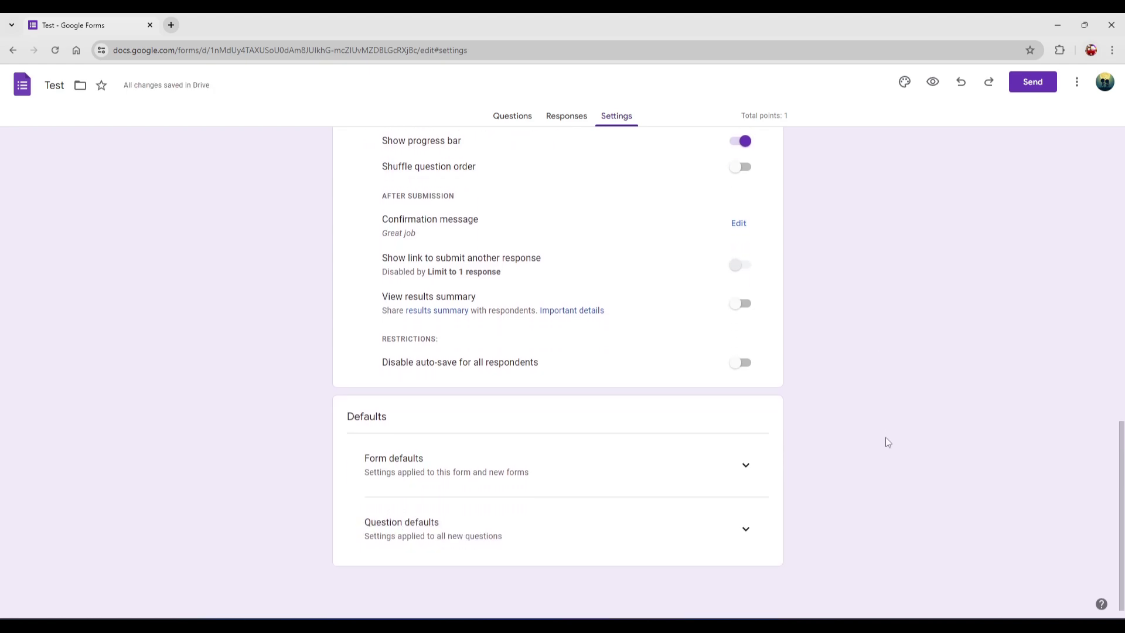
scroll(858, 445, "up", 12)
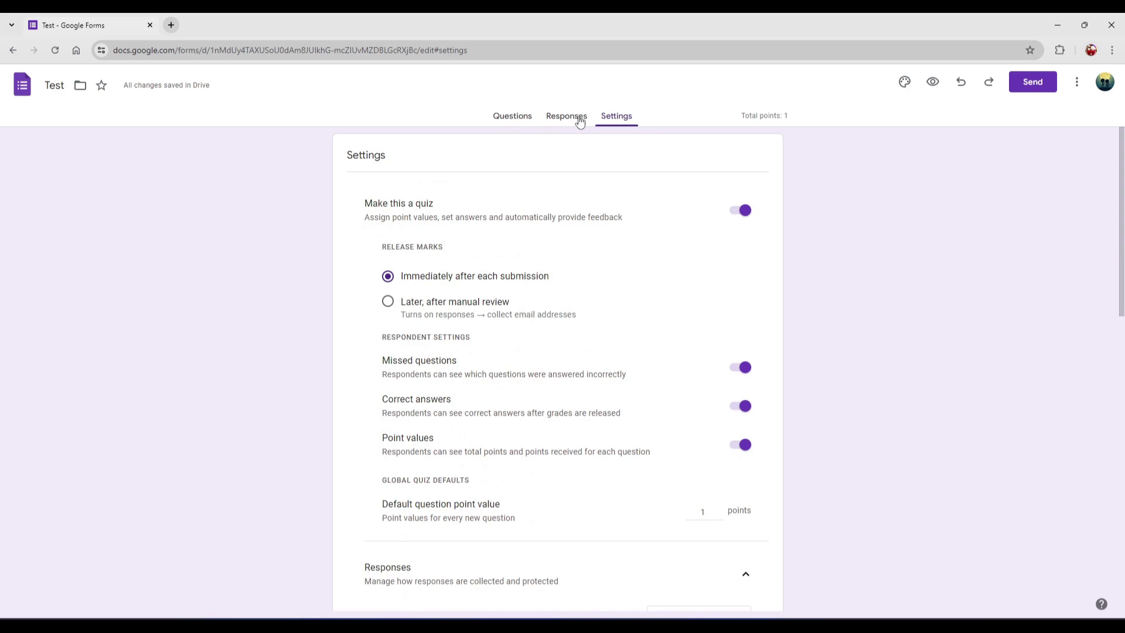
left_click(556, 117)
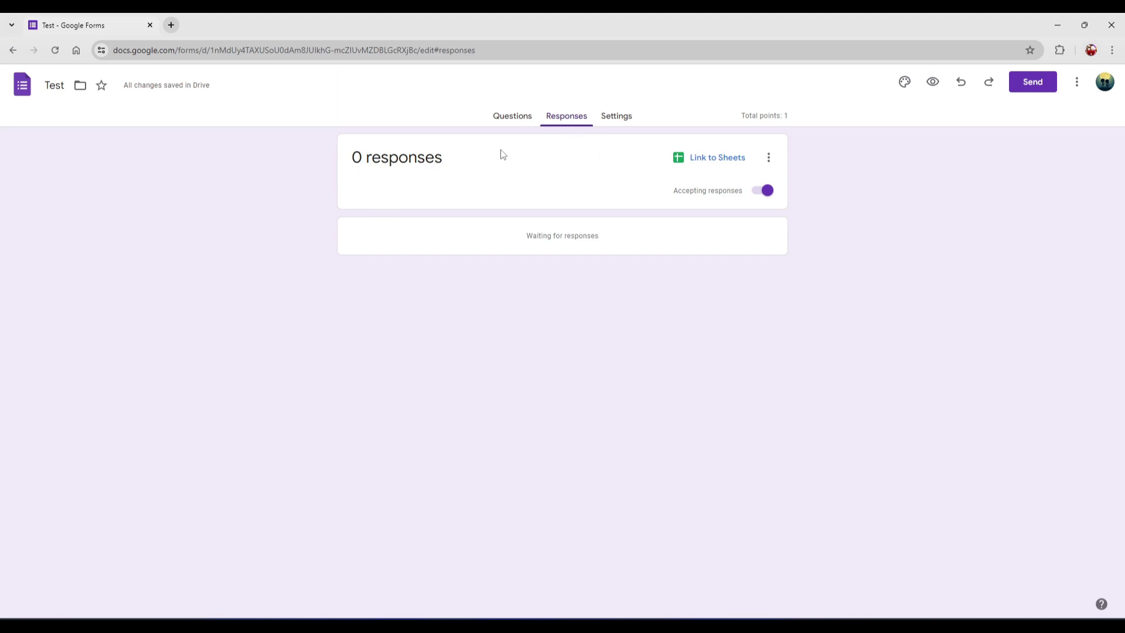
Return to the form's questions and set the first question's text to "1. Who is the father of our nation?"
left_click(506, 120)
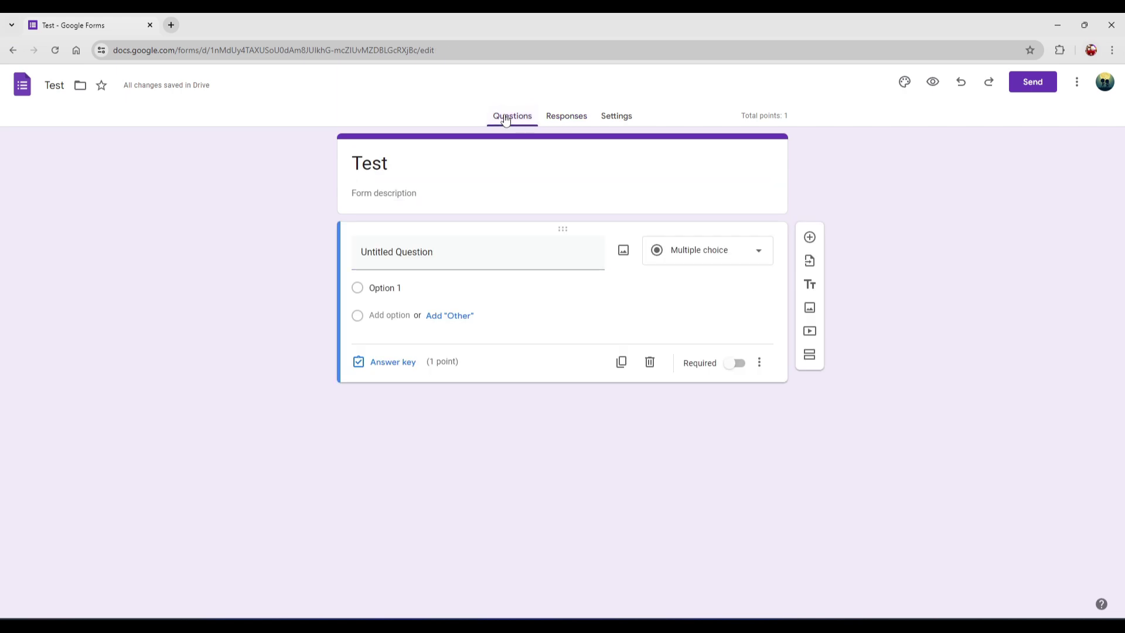
left_click(414, 253)
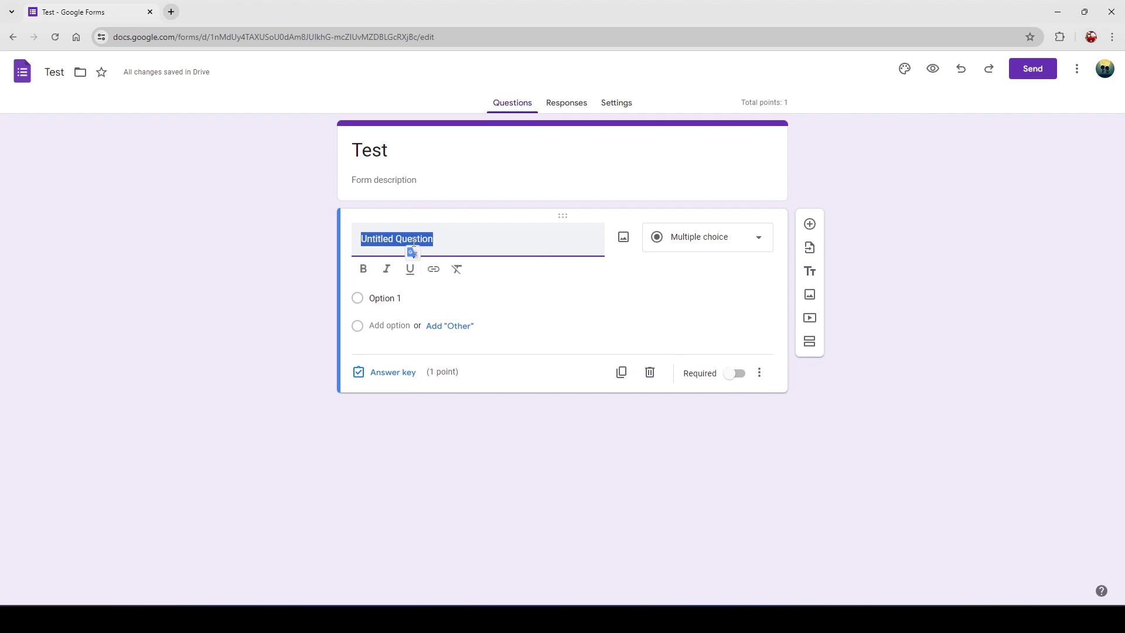
type("1. Wh")
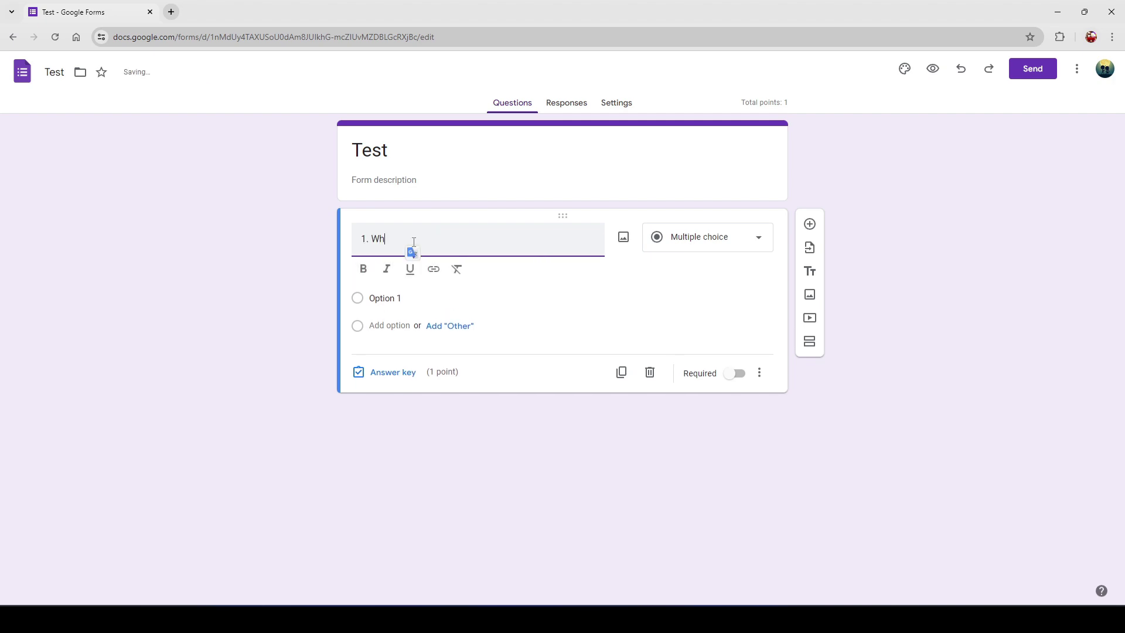
type("o is")
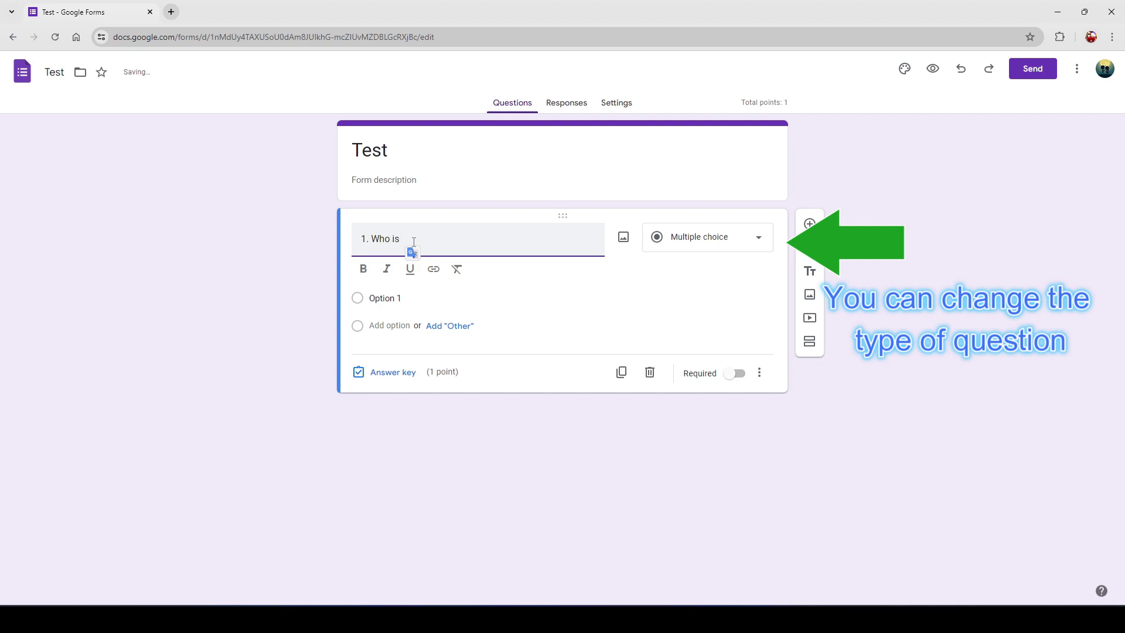
type(" the")
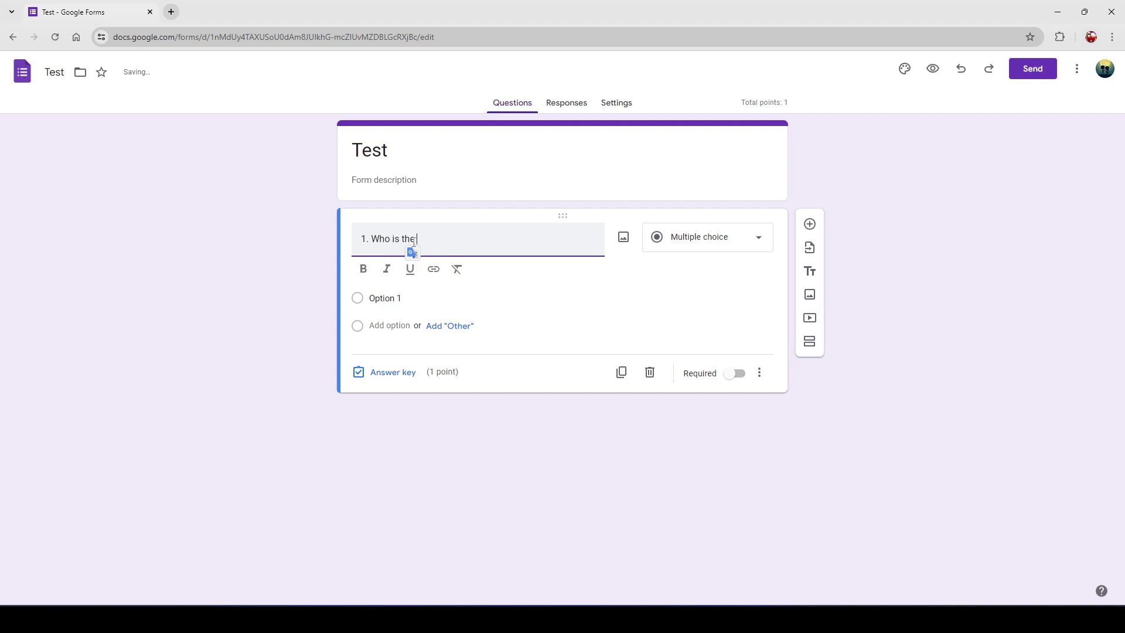
type(" father of our nation?")
Search Google Images for "gandhiji" and insert the grey painted portrait with glasses into the first question
left_click(624, 237)
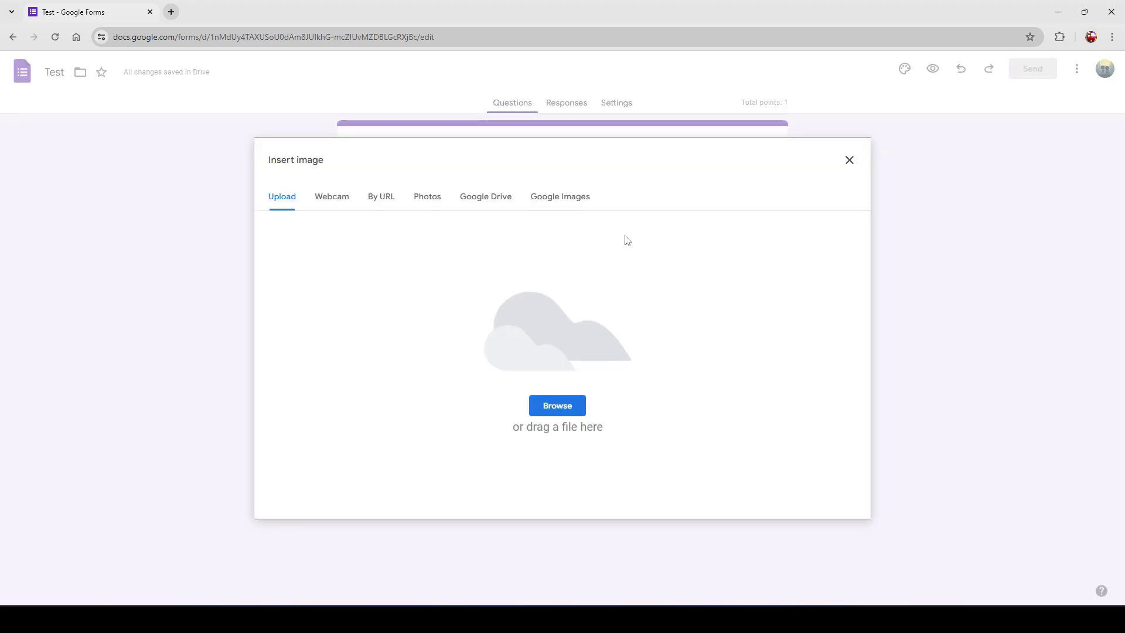
left_click(569, 201)
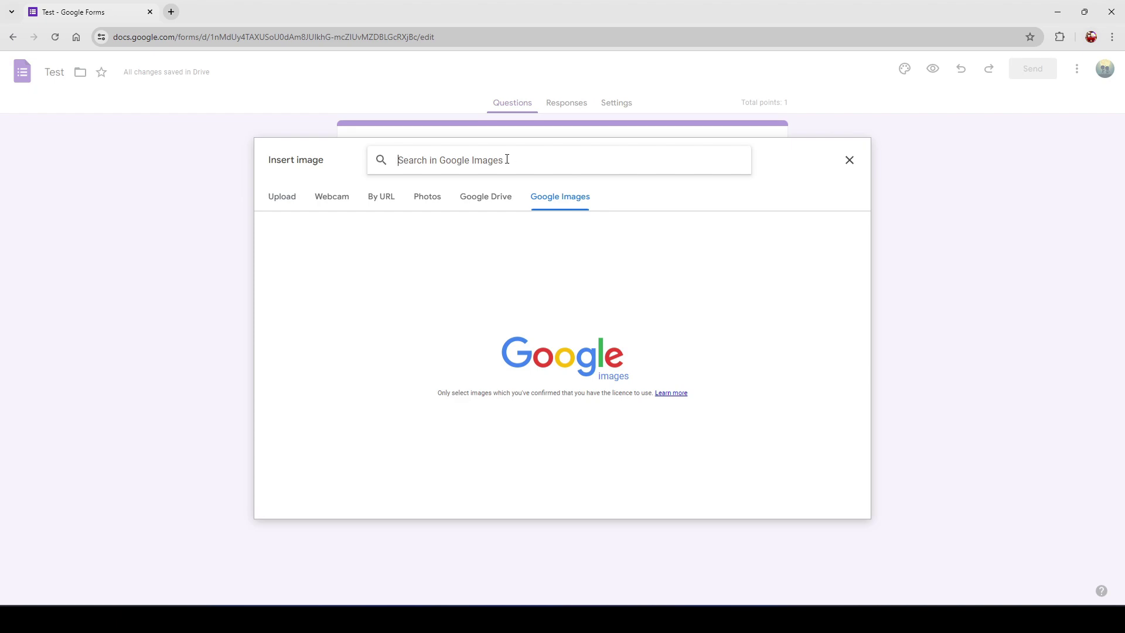
type("gan")
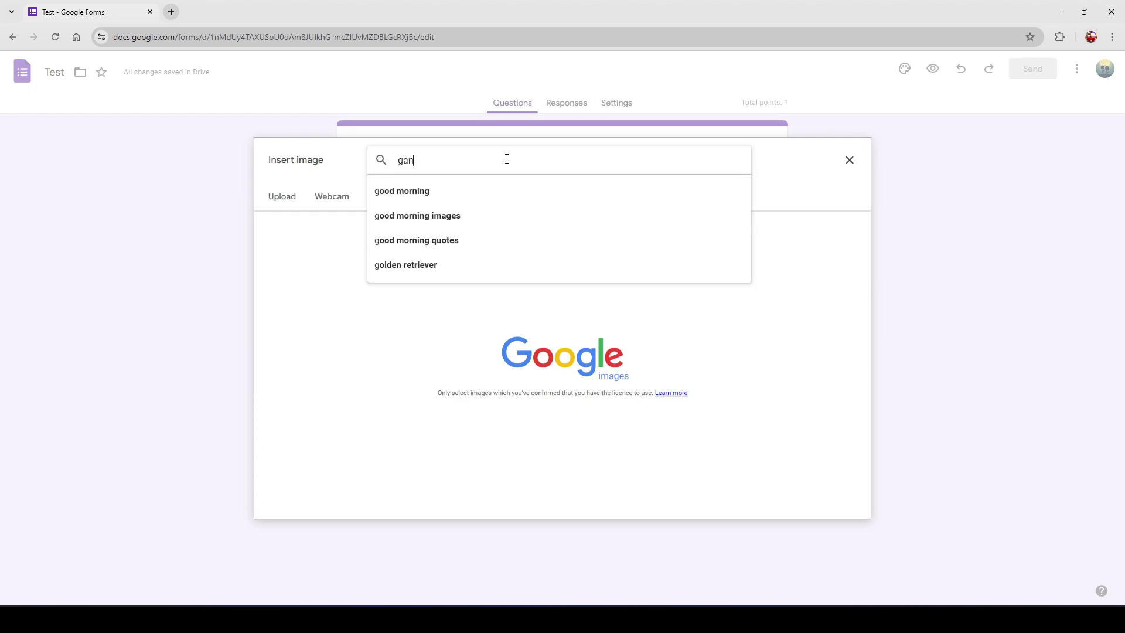
type("dhiji")
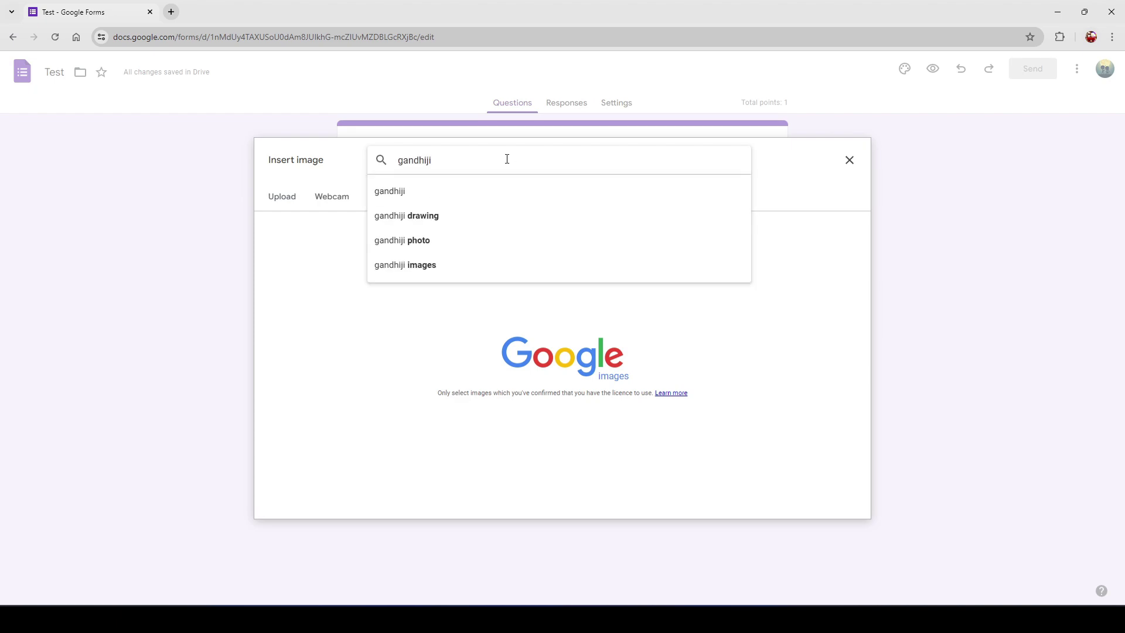
key("Return")
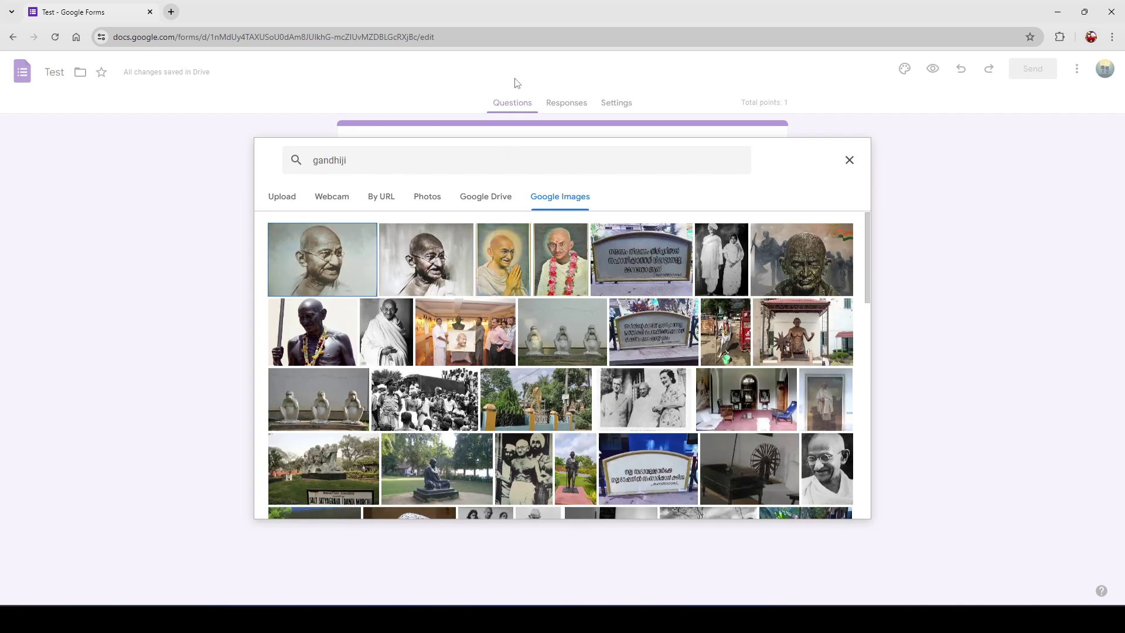
left_click(433, 258)
left_click(836, 501)
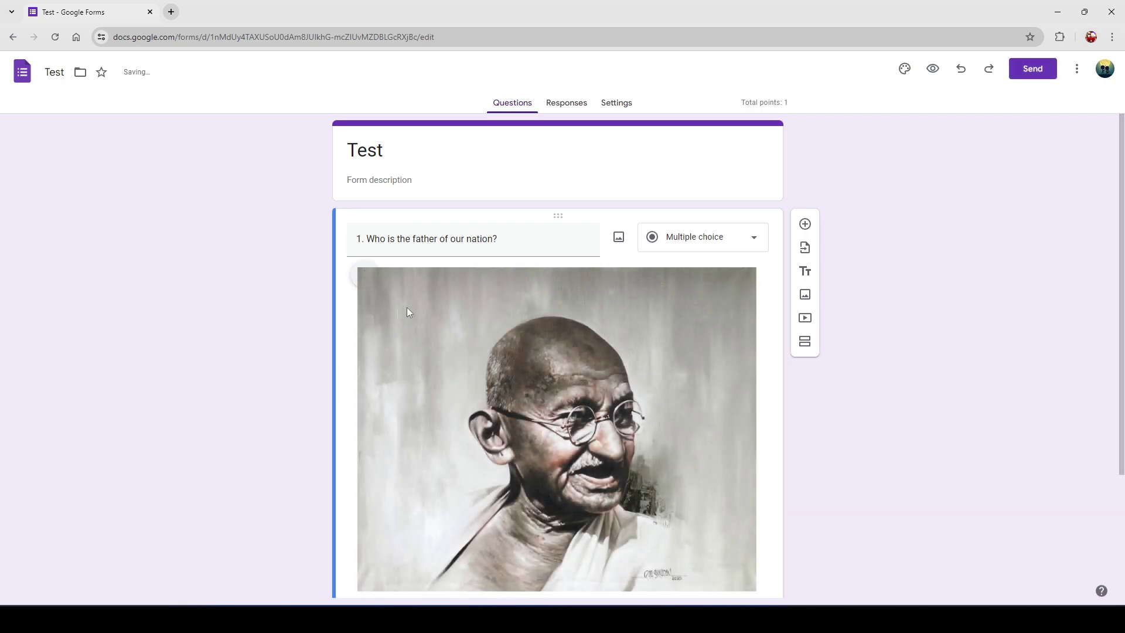
Shrink the first question's image proportionally to roughly half its inserted width
scroll(901, 484, "down", 1)
scroll(898, 478, "down", 2)
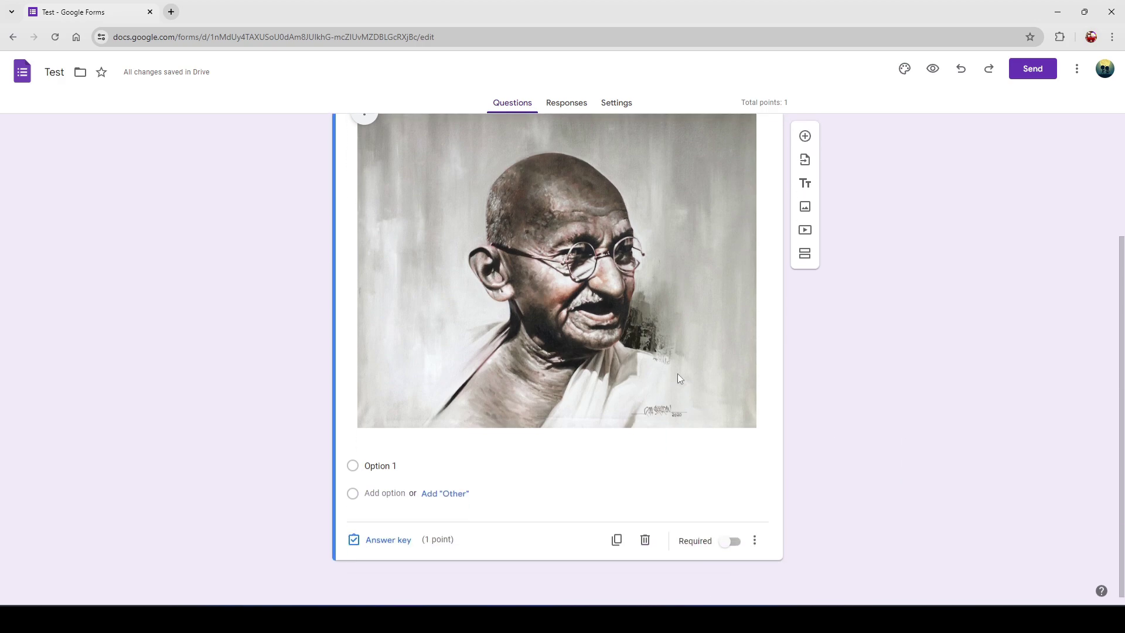
left_click(677, 374)
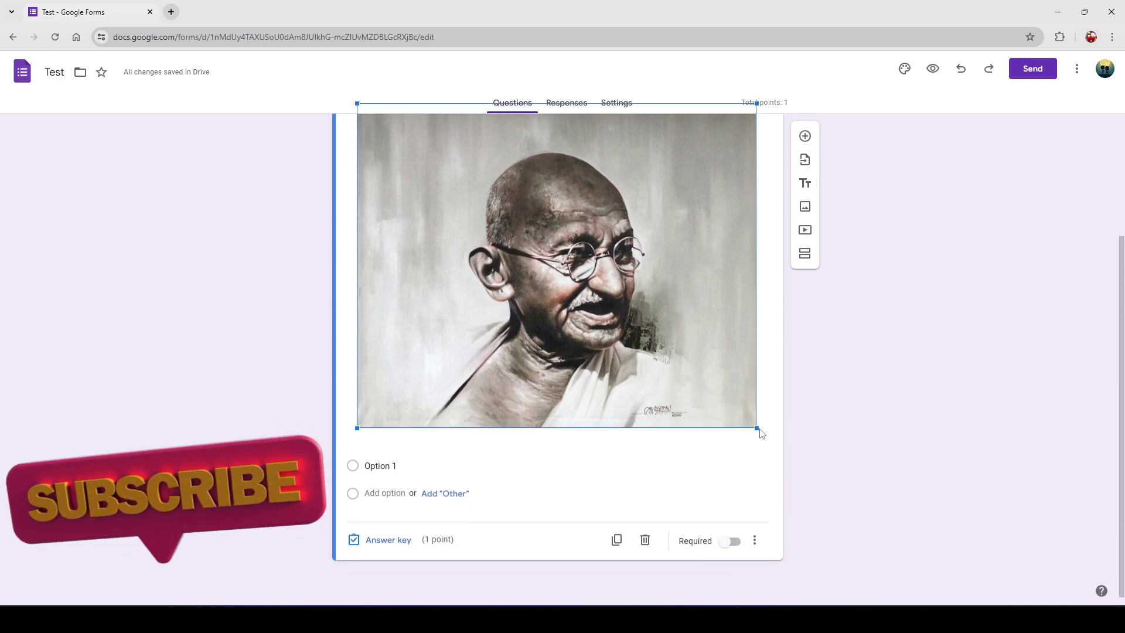
left_click_drag(756, 428, 697, 346)
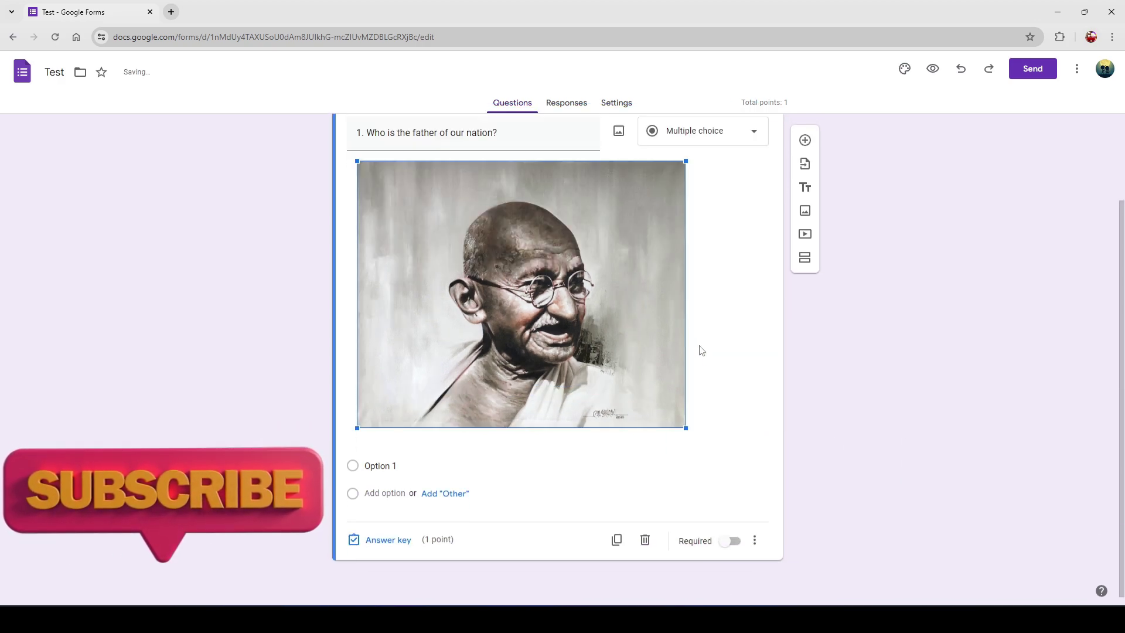
left_click_drag(685, 427, 591, 289)
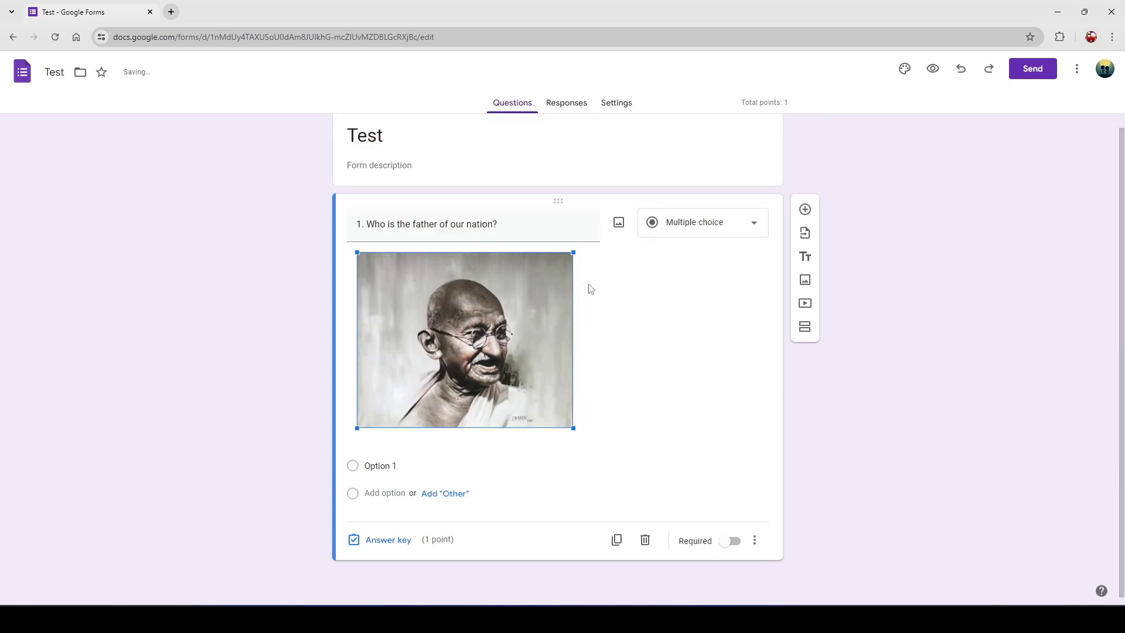
Enter the first question's four answer options: Jawaharlal Nehru, Gandhiji, Narendra Modi and Sardar vallabhai patel
left_click(387, 464)
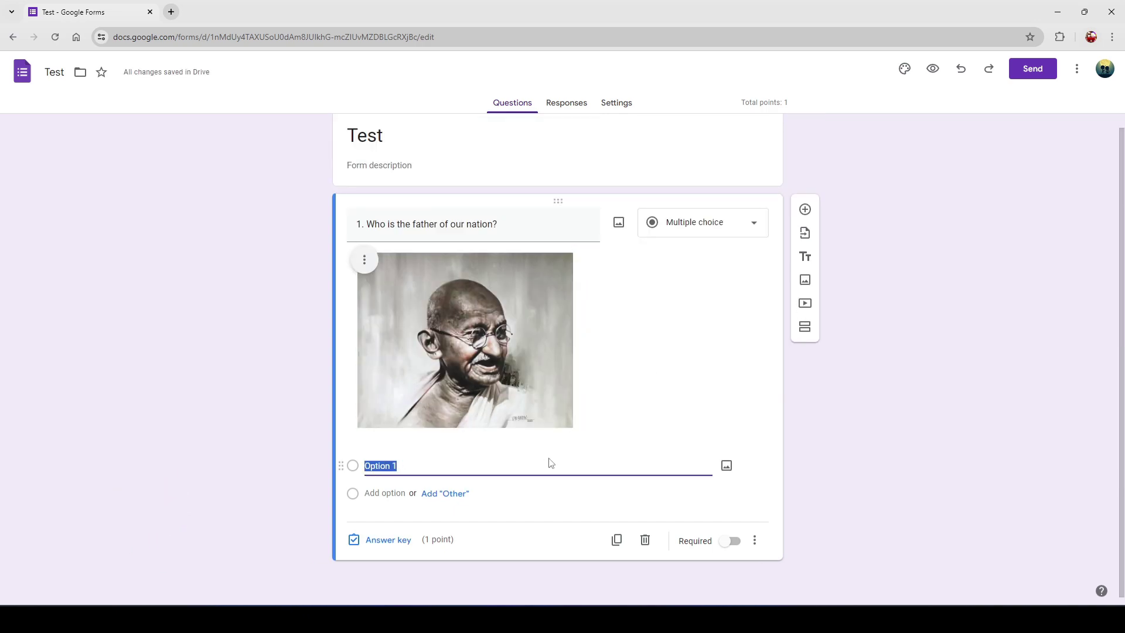
type("1")
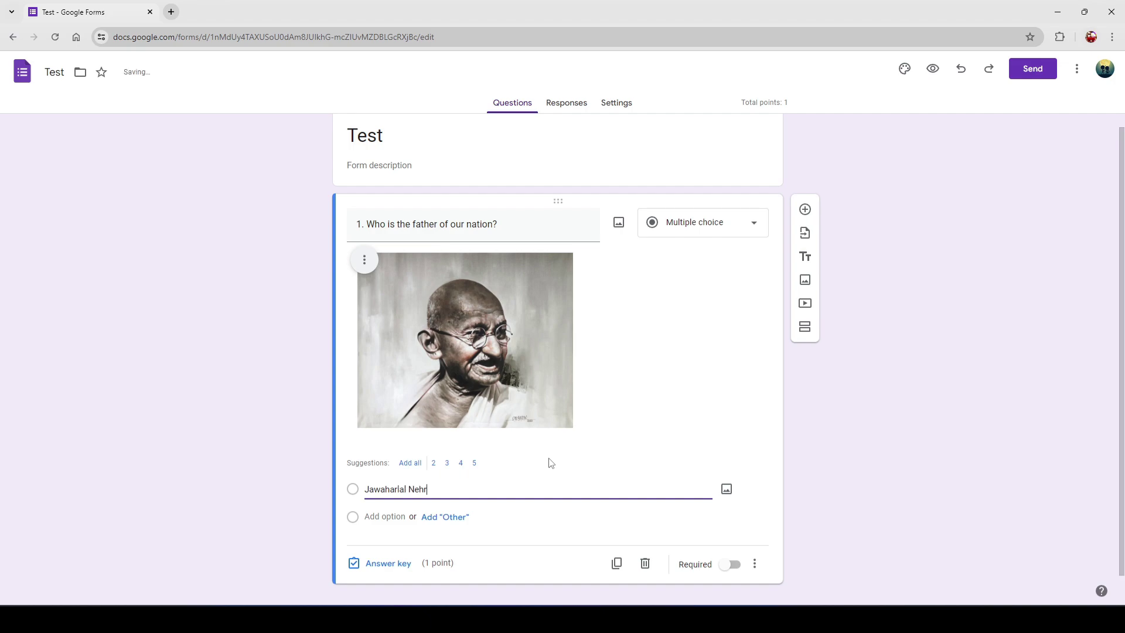
left_click(386, 516)
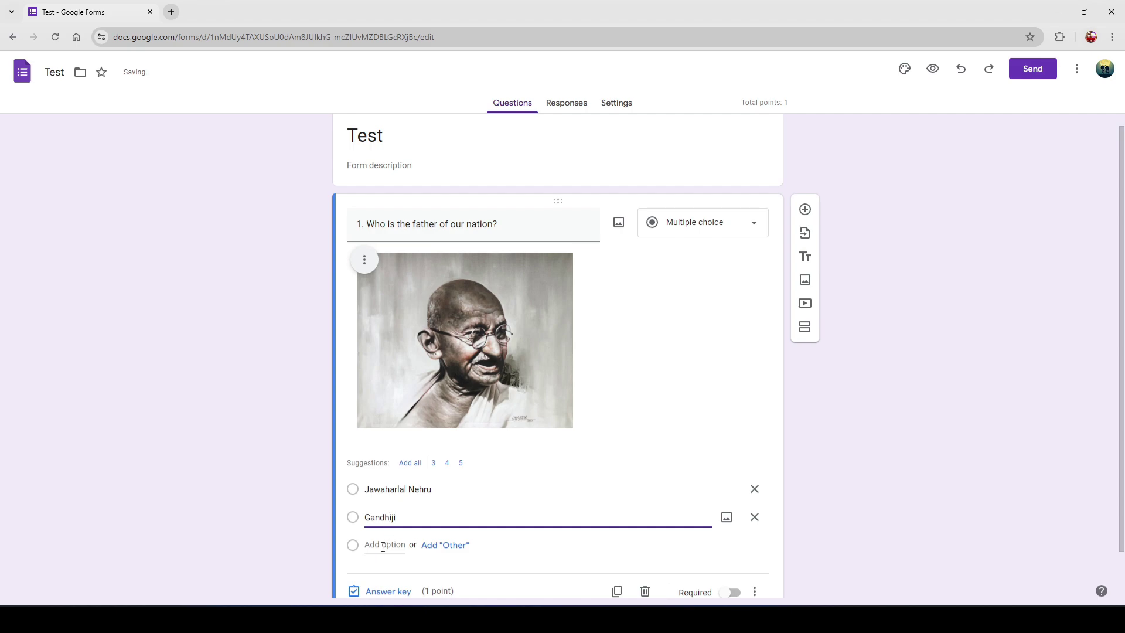
left_click(383, 546)
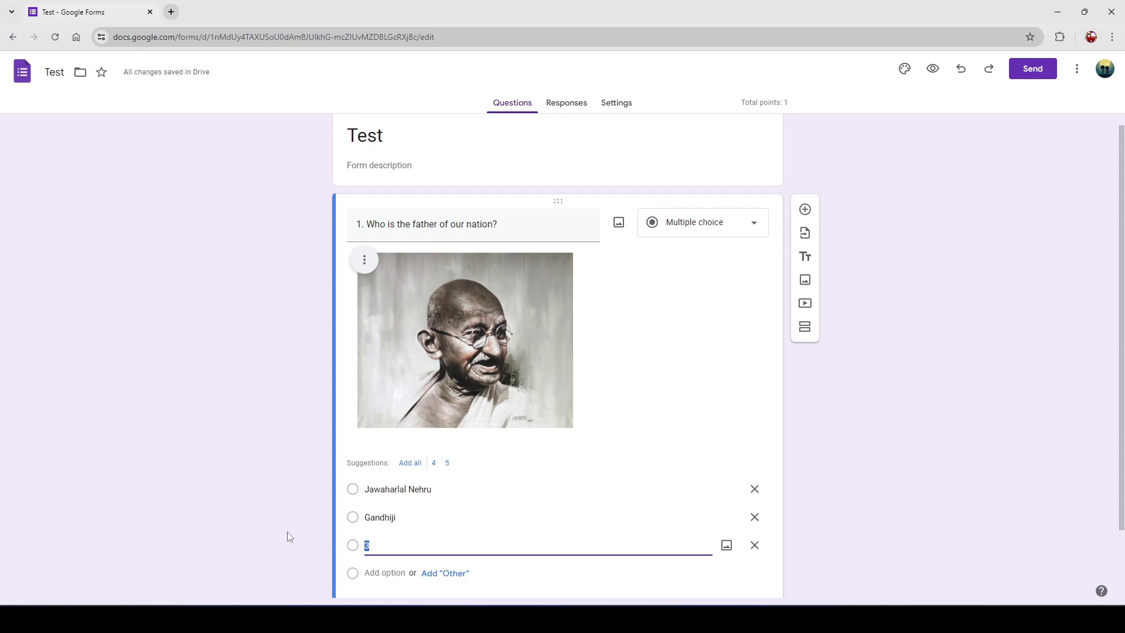
type("Narendra Modi")
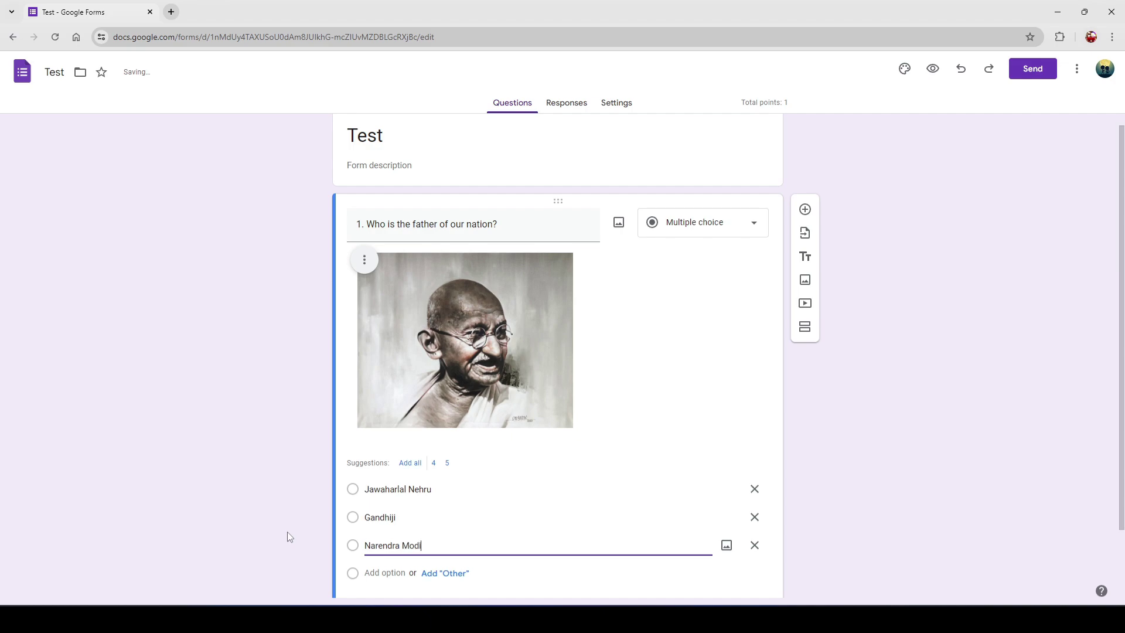
left_click(380, 573)
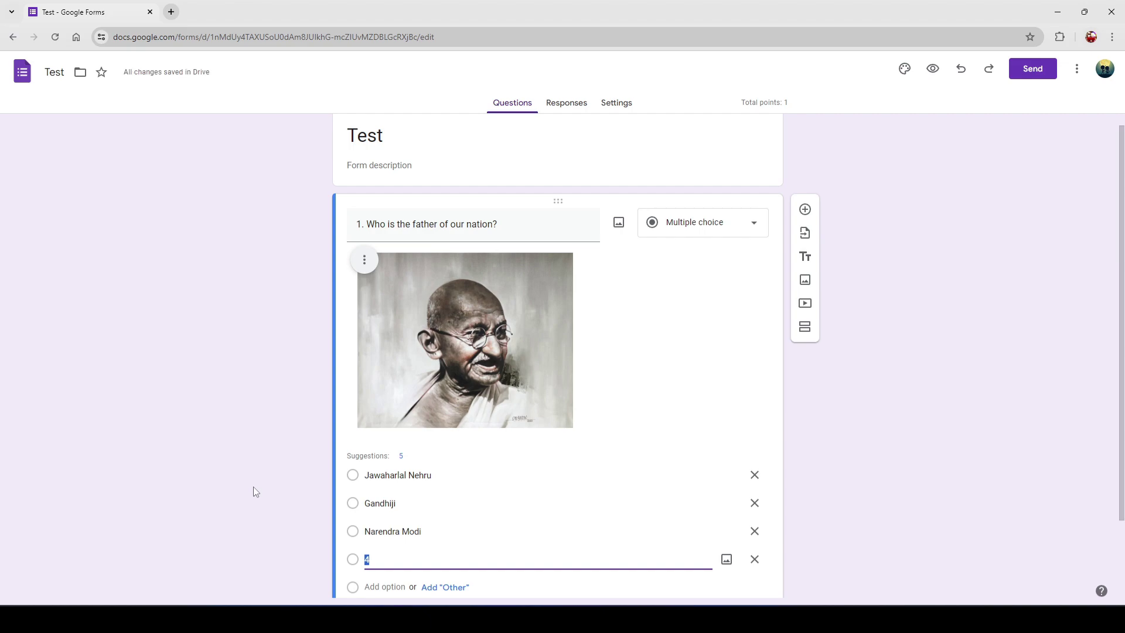
type("Sa")
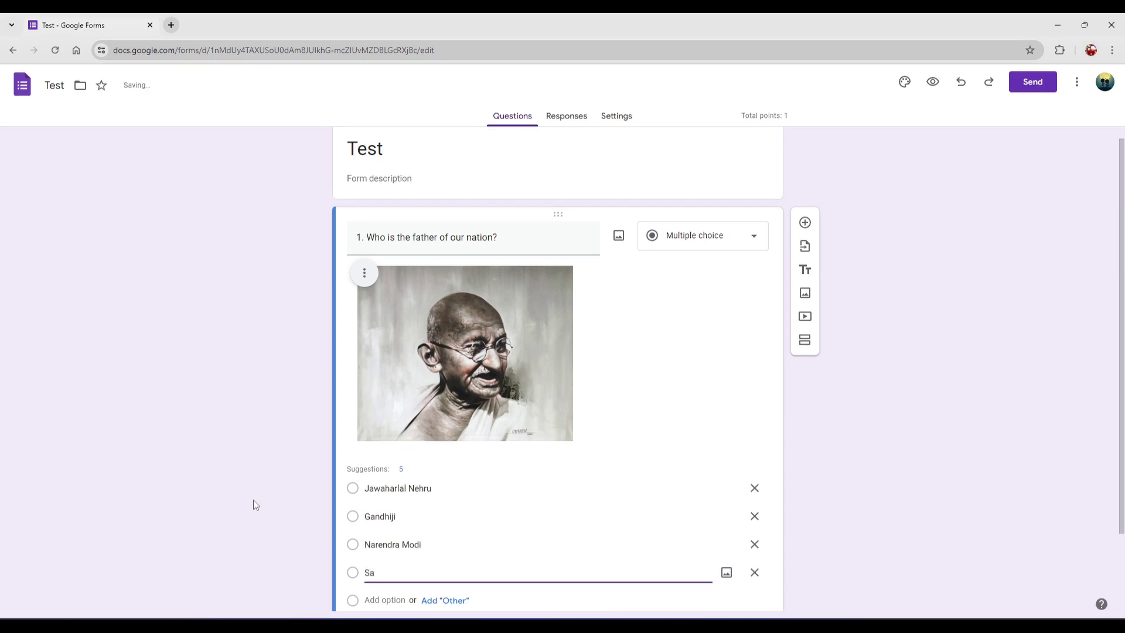
type("rdar vallabhai patel")
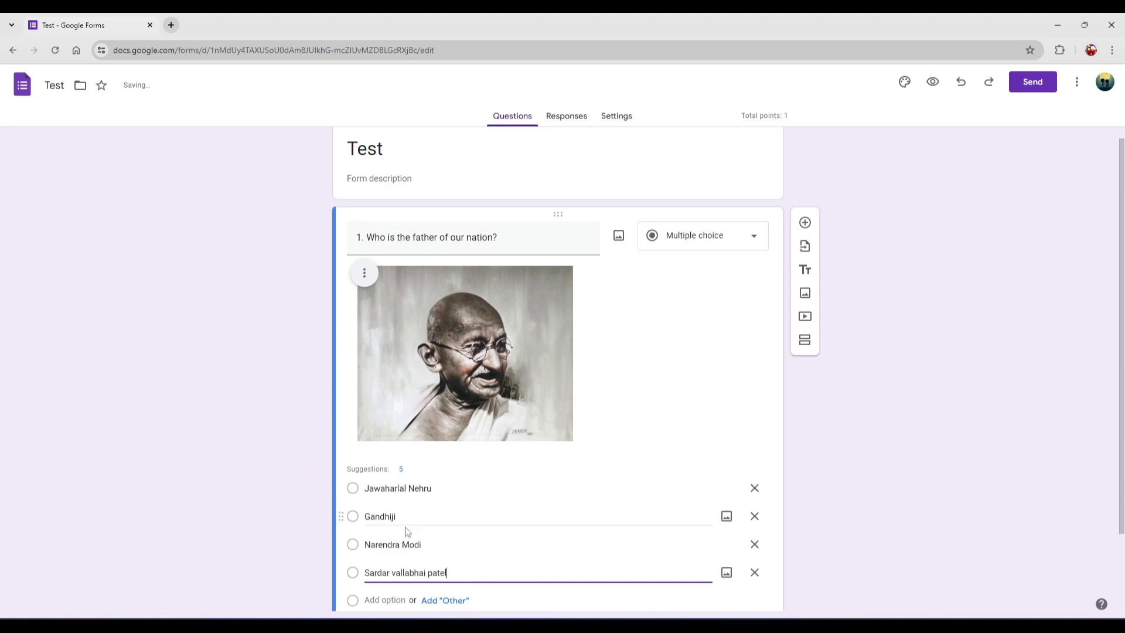
Mark Gandhiji as the correct answer in the first question's answer key and finish editing the key
scroll(479, 493, "down", 2)
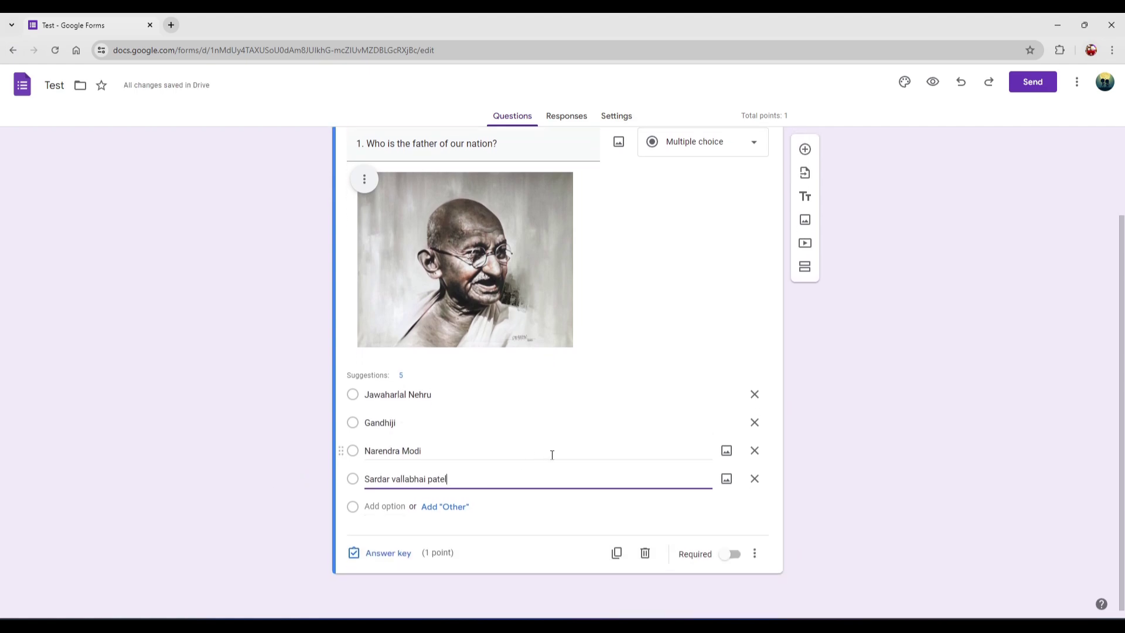
left_click(368, 554)
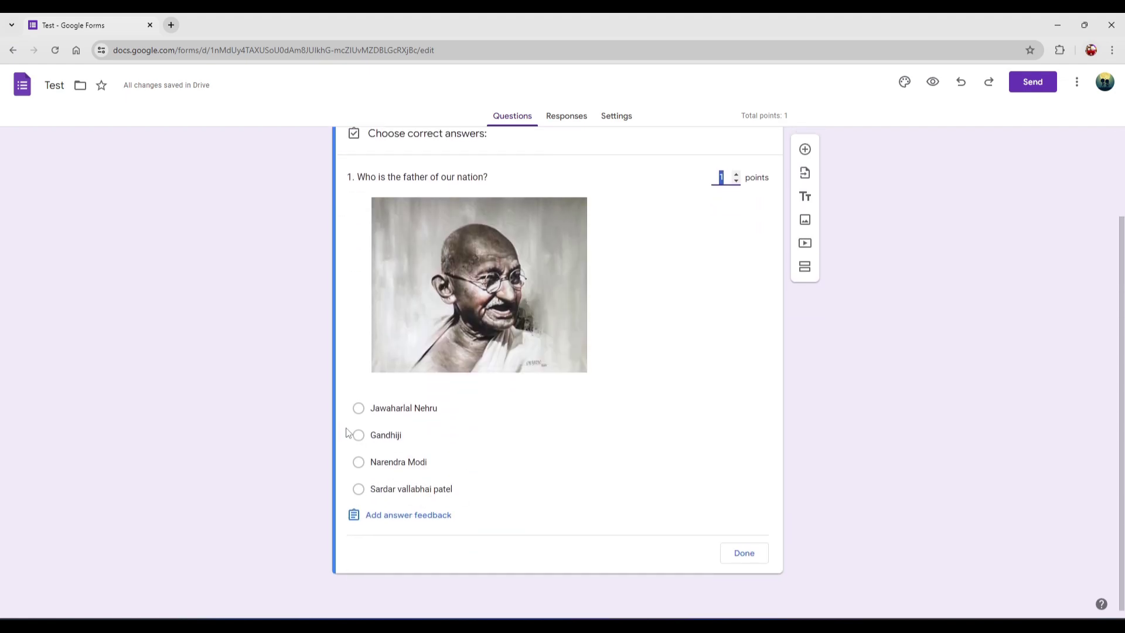
left_click(360, 437)
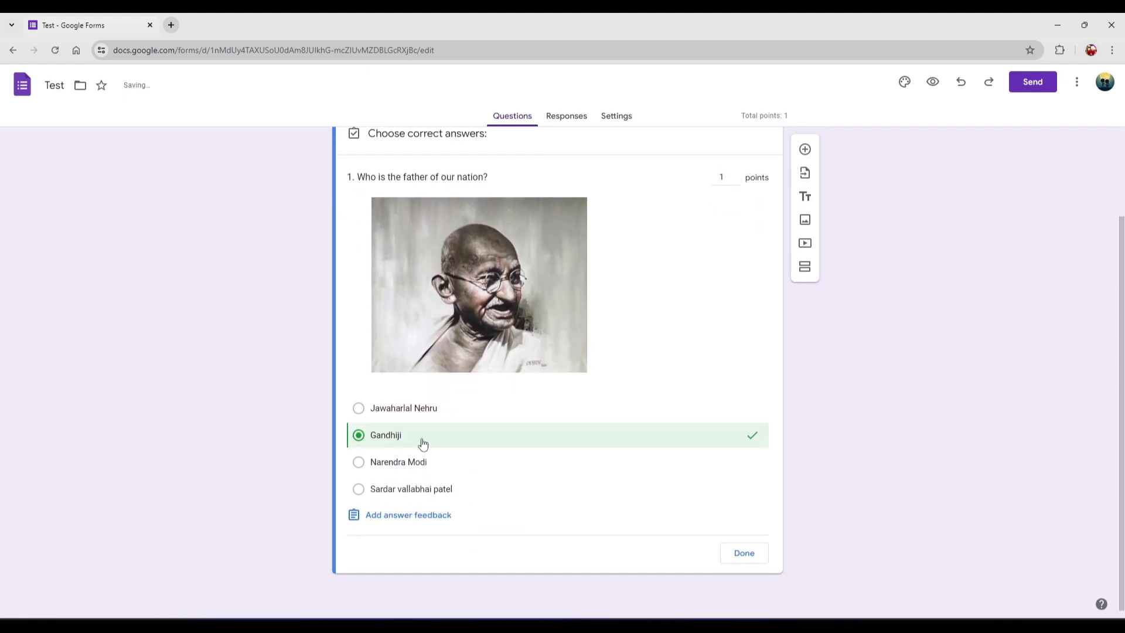
left_click(745, 554)
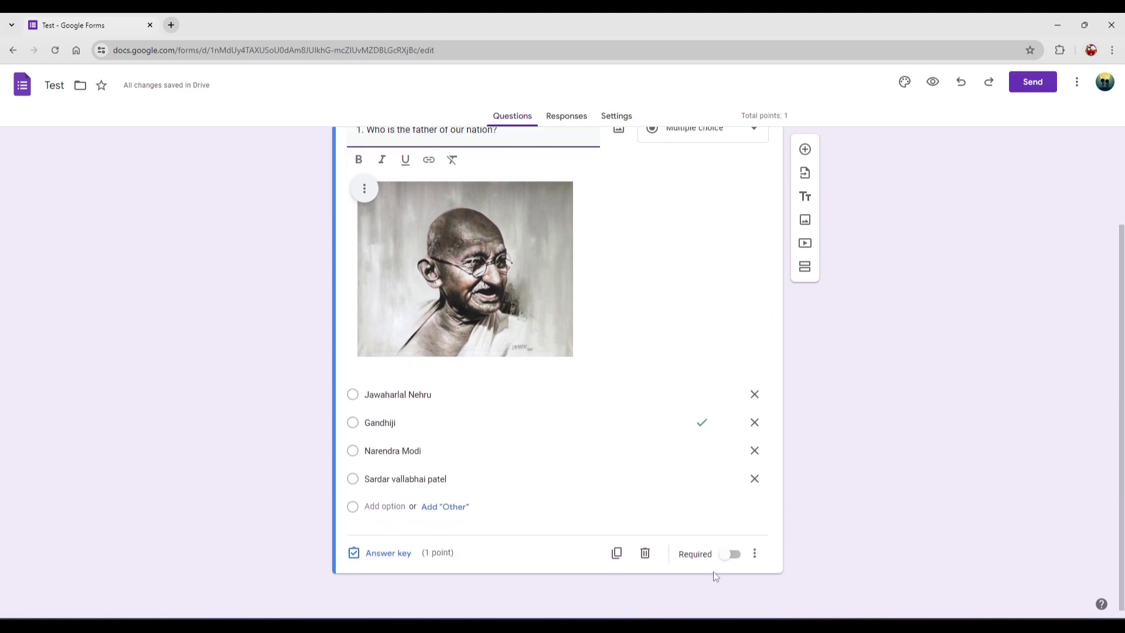
Try making the first question required and switch the requirement back off
left_click(727, 558)
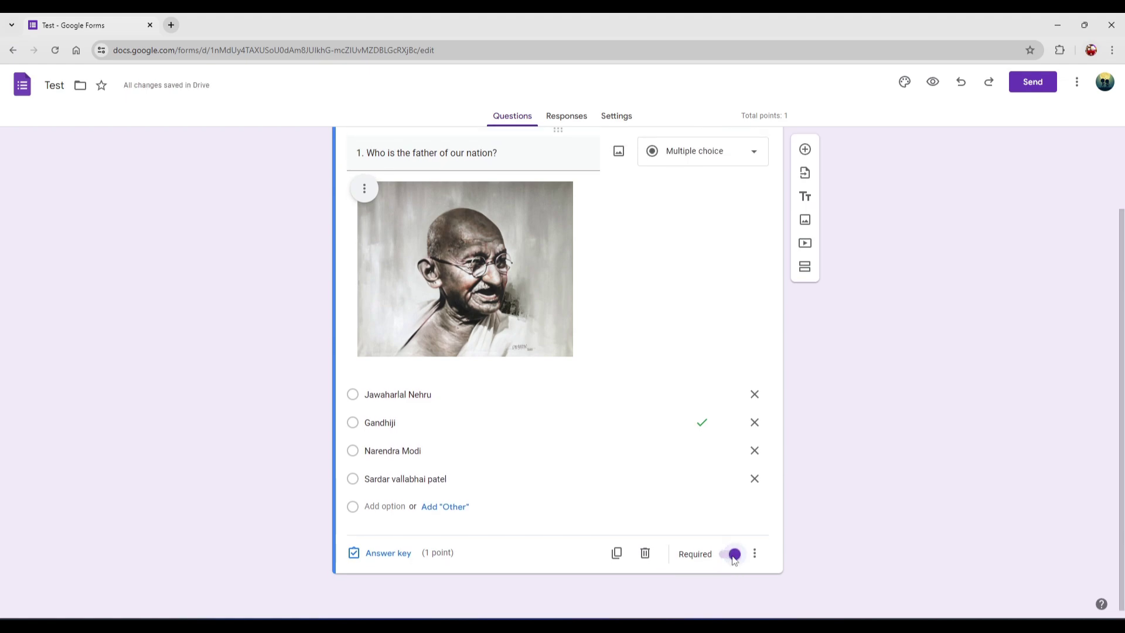
left_click(733, 557)
Add a blank multiple-choice question below the first question
scroll(824, 483, "up", 2)
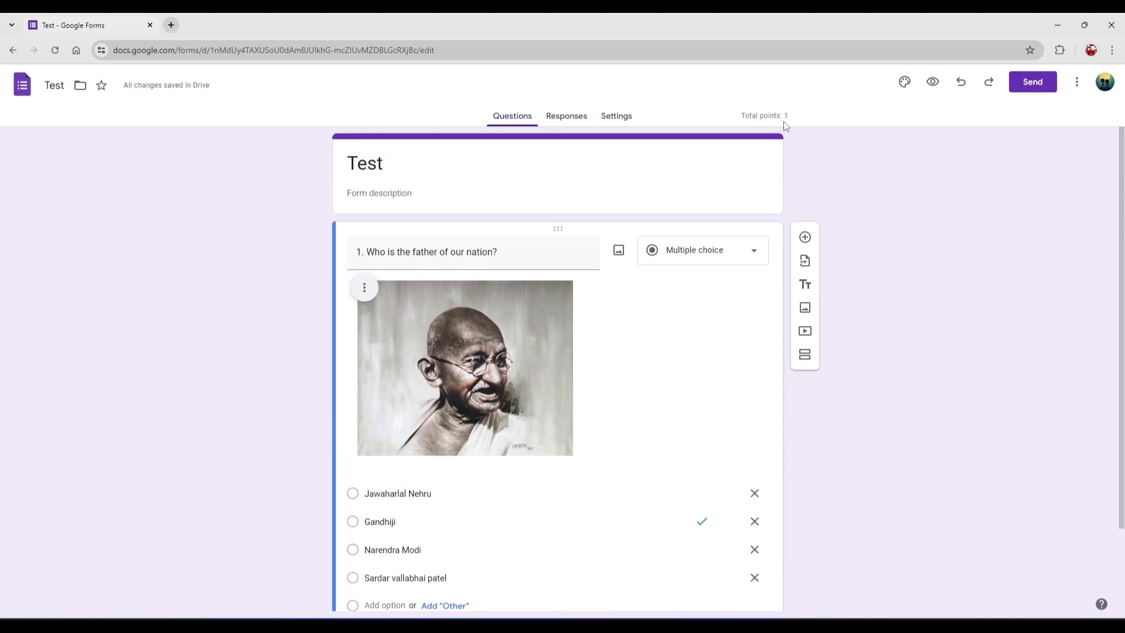
scroll(892, 385, "down", 2)
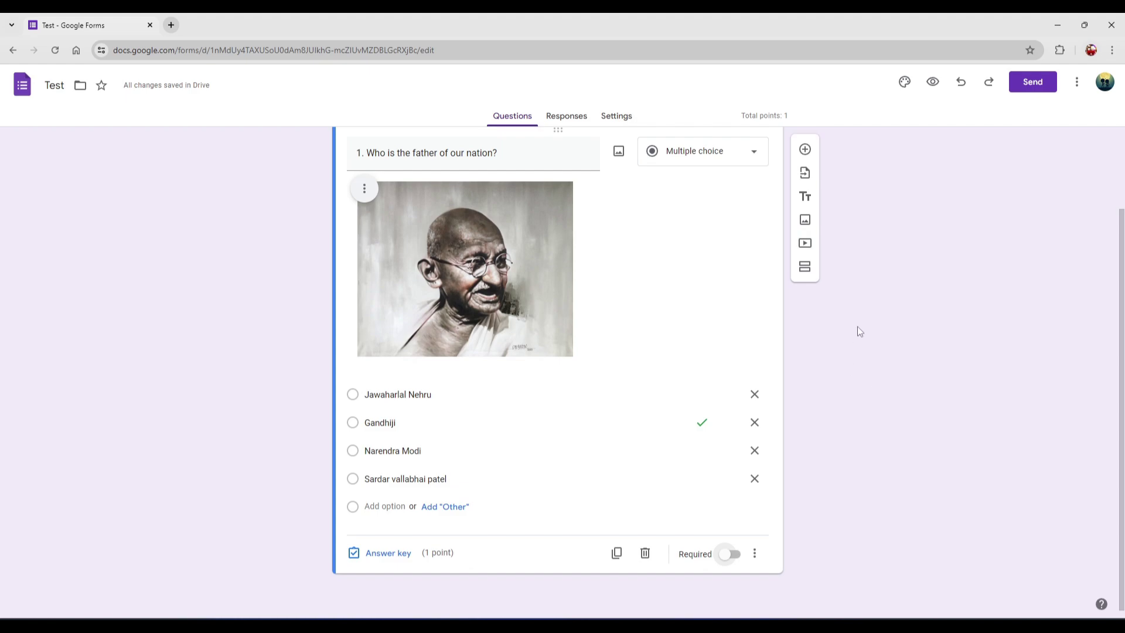
left_click(806, 149)
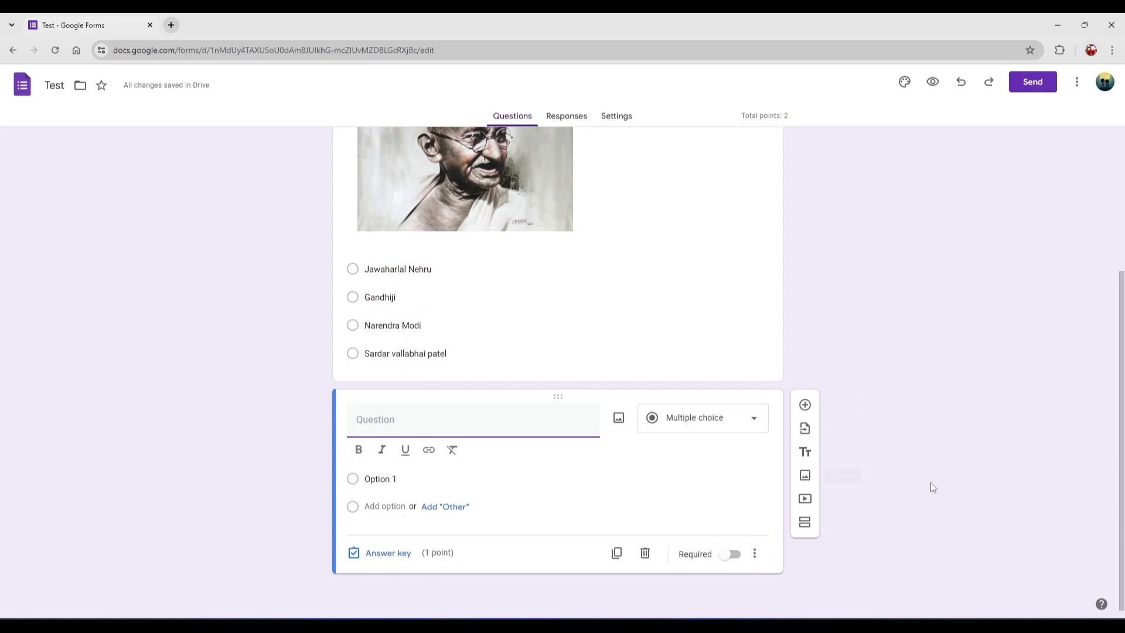
scroll(930, 483, "up", 4)
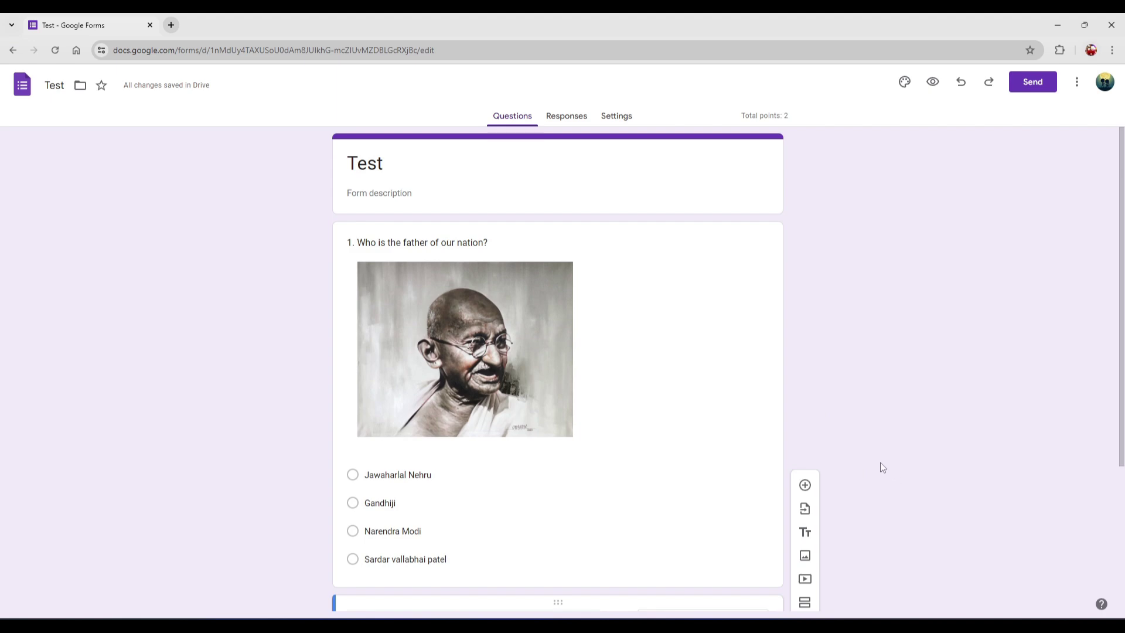
In the form's theme, try Merriweather as the header font and switch it to Pacifico
left_click(904, 84)
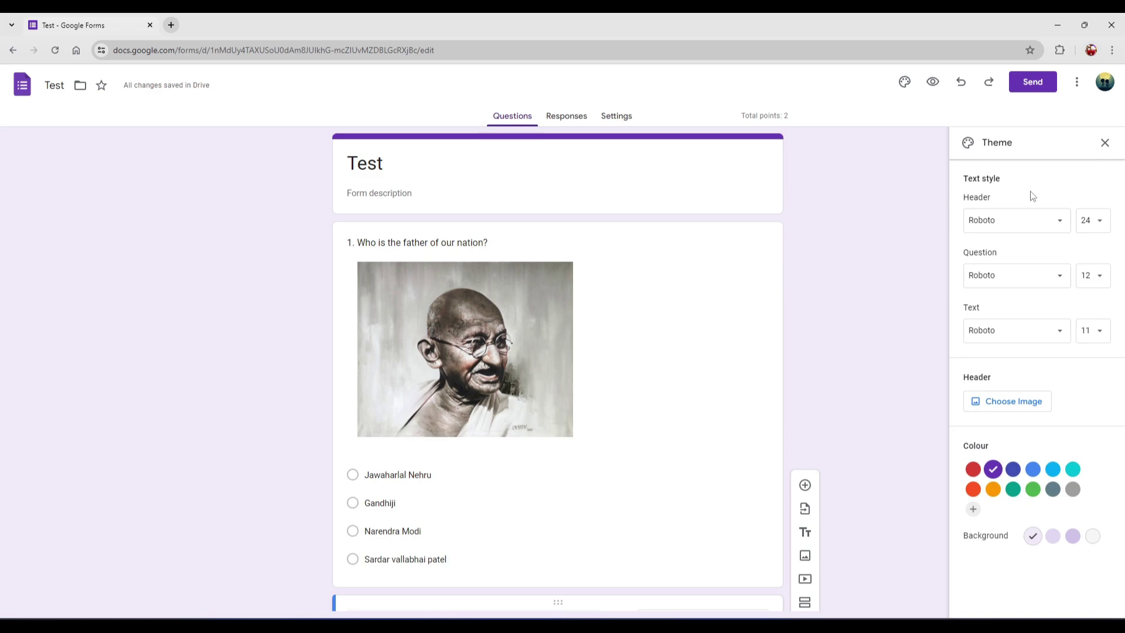
left_click(998, 223)
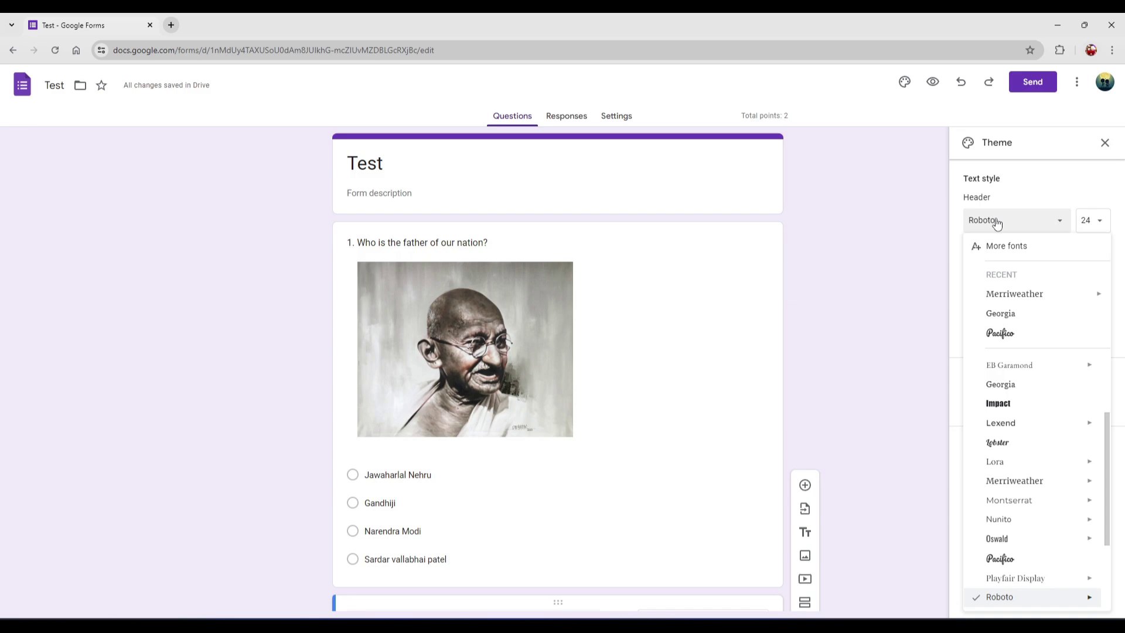
left_click(1021, 297)
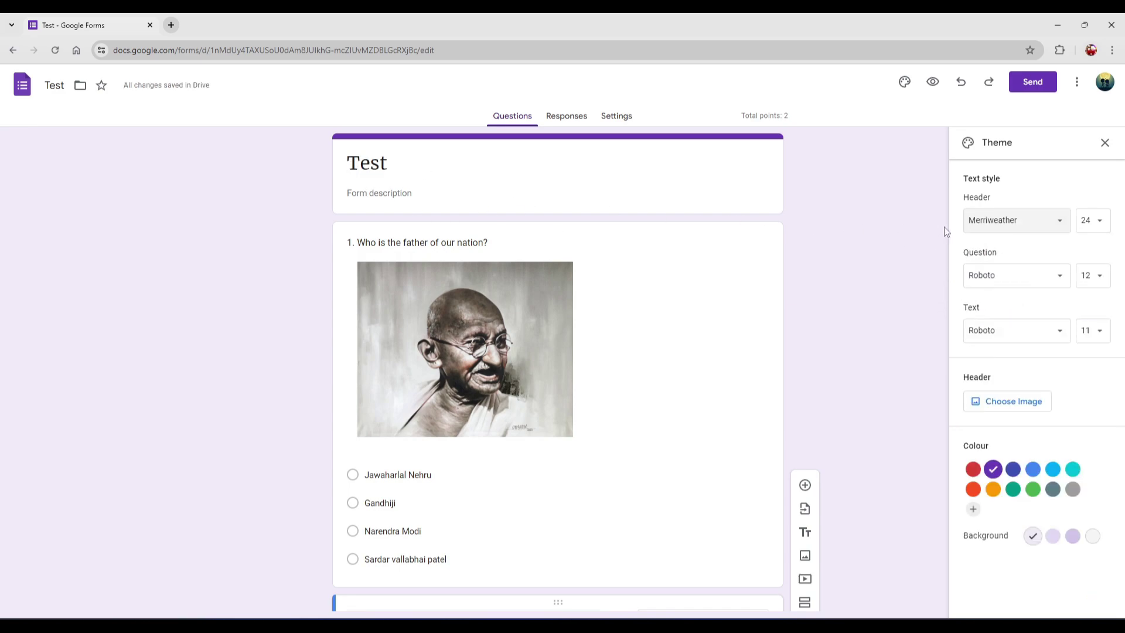
left_click(1021, 226)
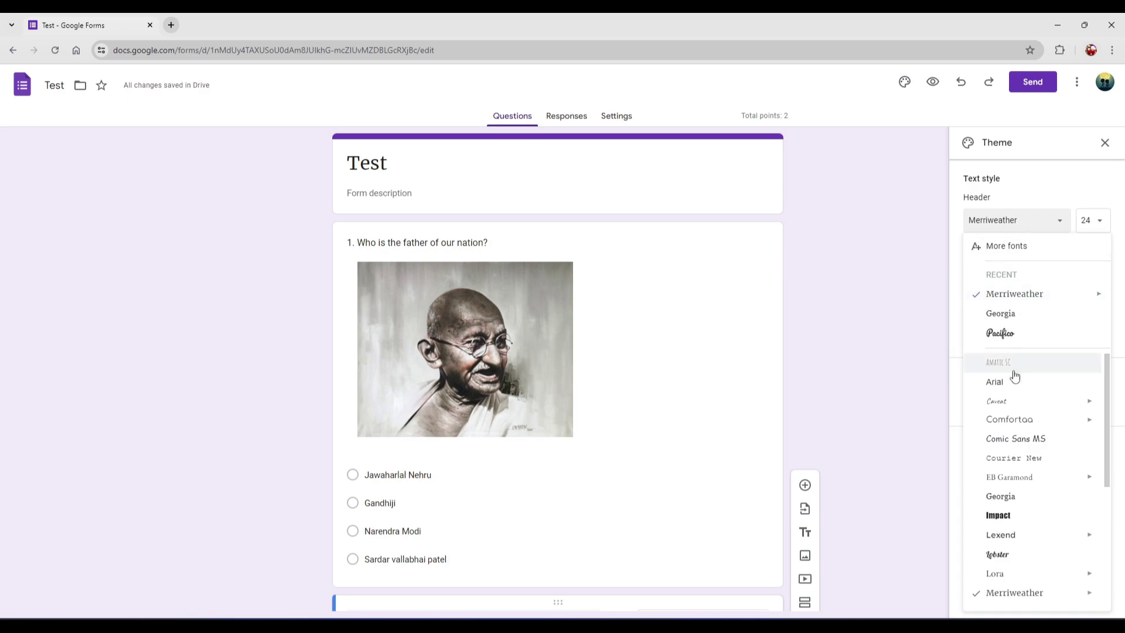
left_click(1003, 333)
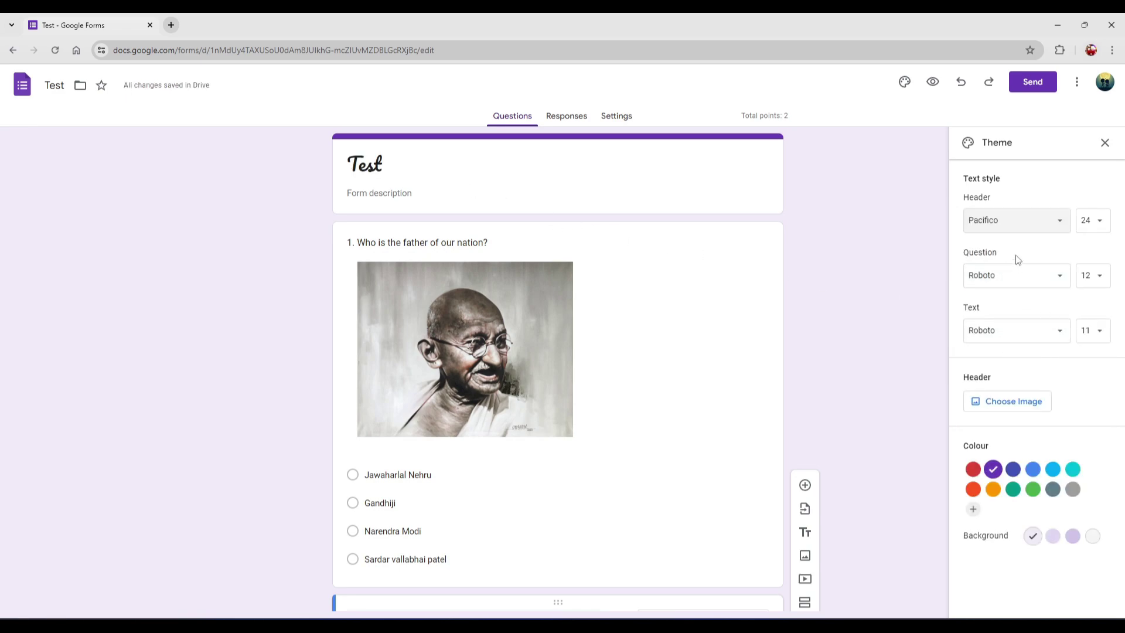
Try size 19 for the theme's header text and set it to 21
left_click(1086, 222)
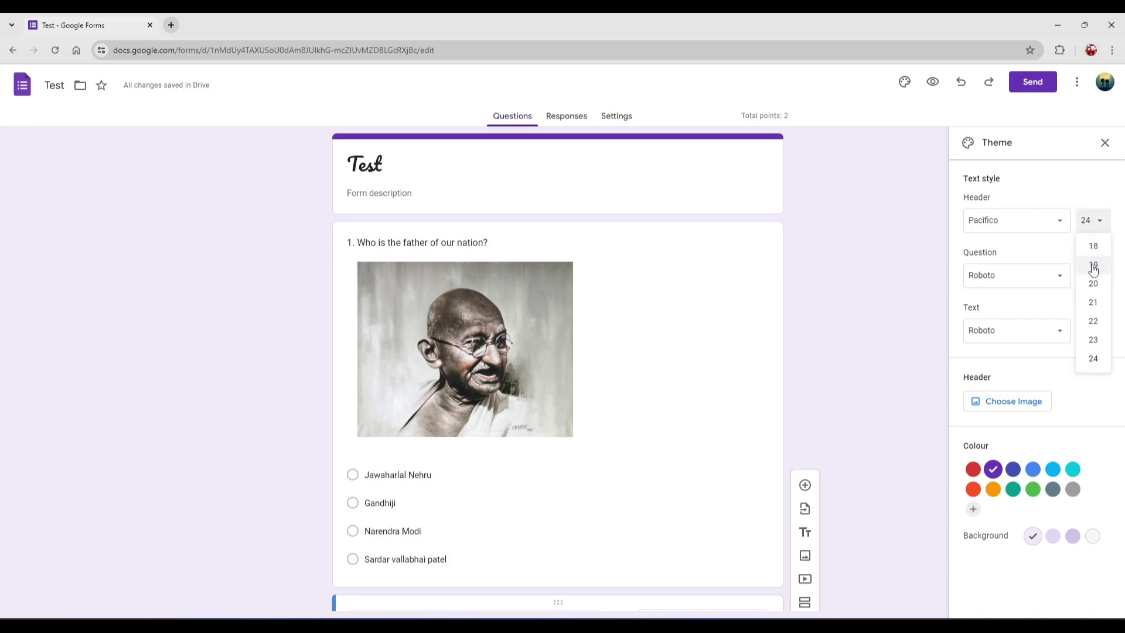
left_click(1093, 267)
left_click(1092, 225)
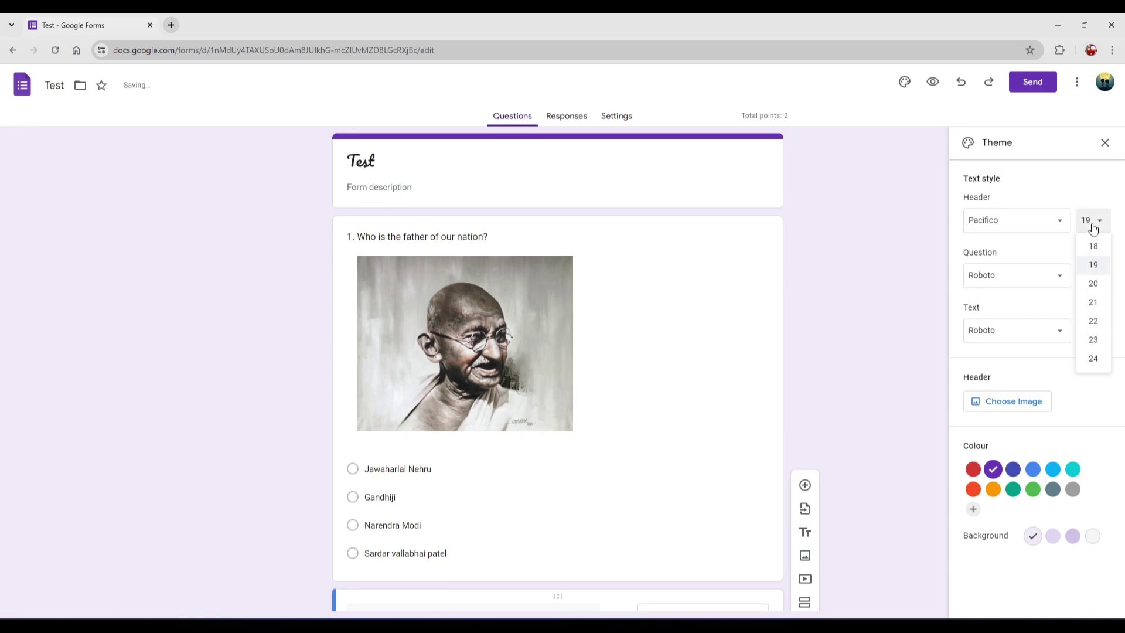
left_click(1098, 301)
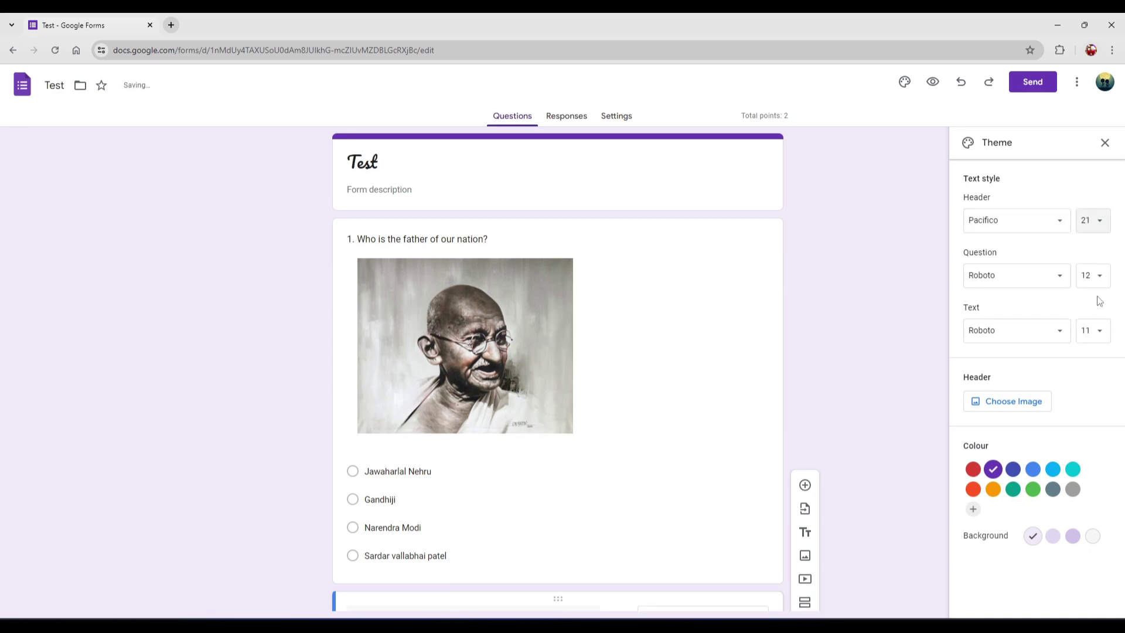
Set the theme's question text to the Pacifico font at size 14
left_click(1001, 282)
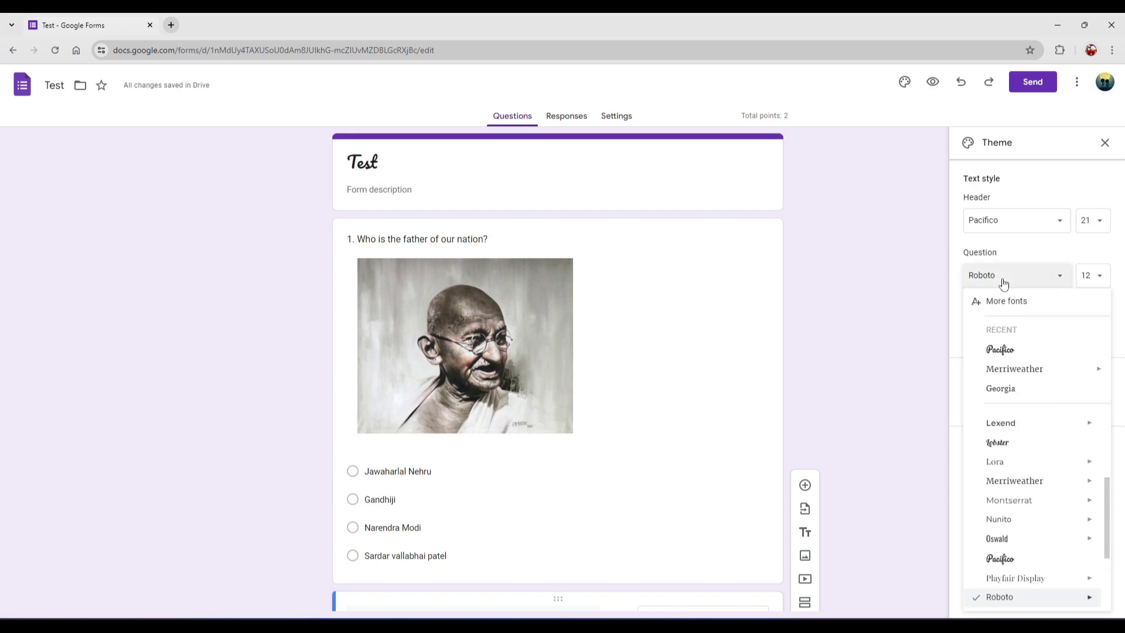
left_click(1015, 357)
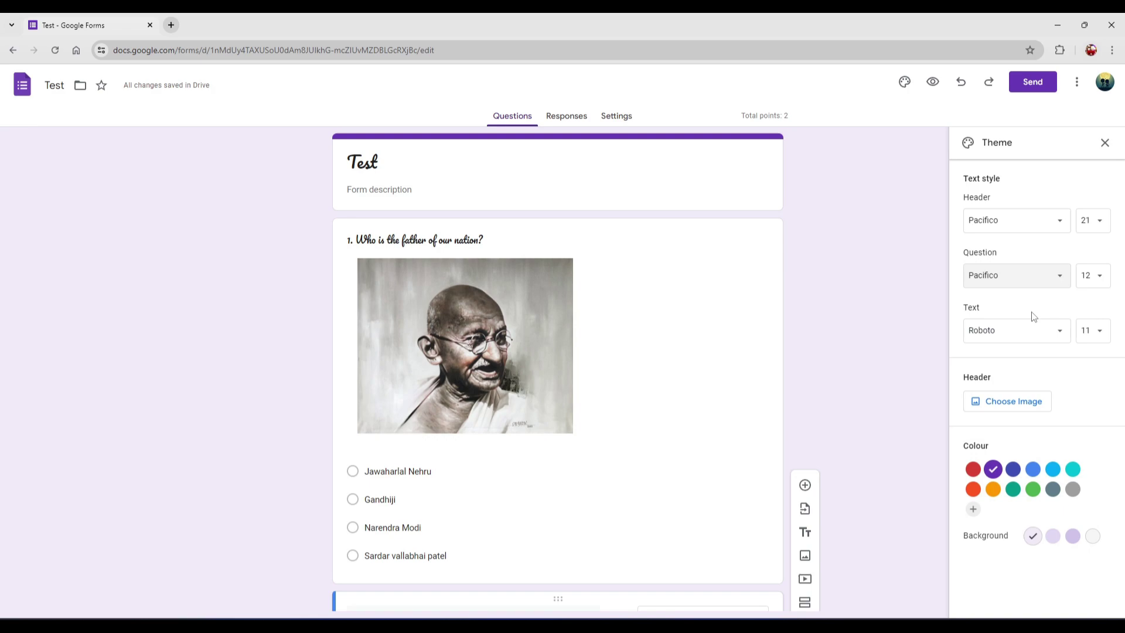
left_click(1100, 281)
left_click(1100, 345)
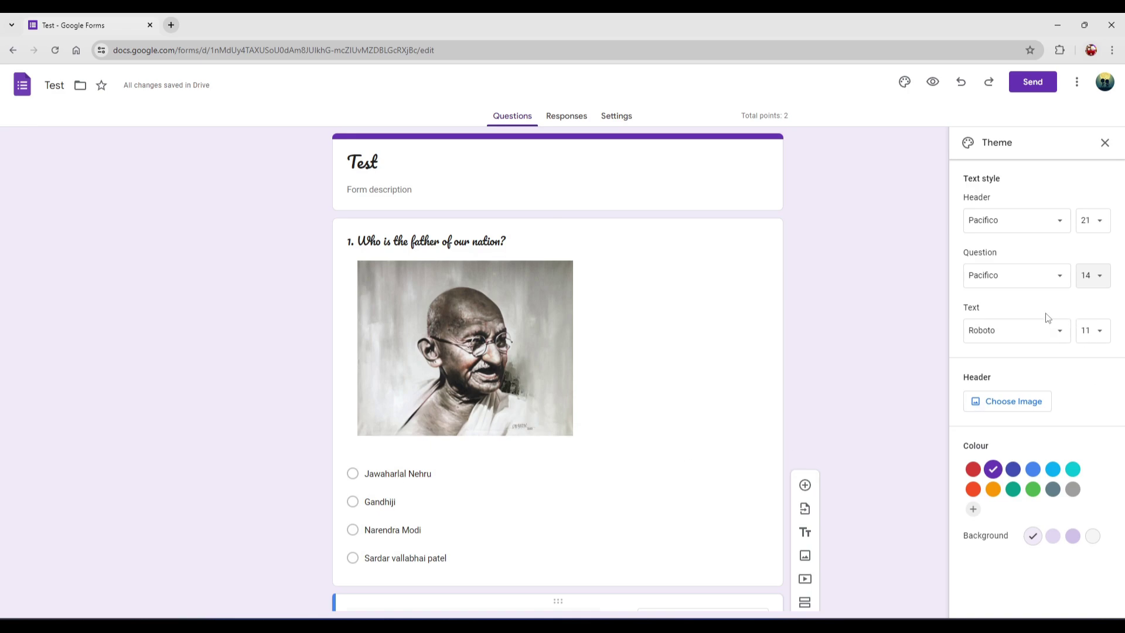
Change the theme's body text font to Georgia and check it on the form
left_click(1000, 333)
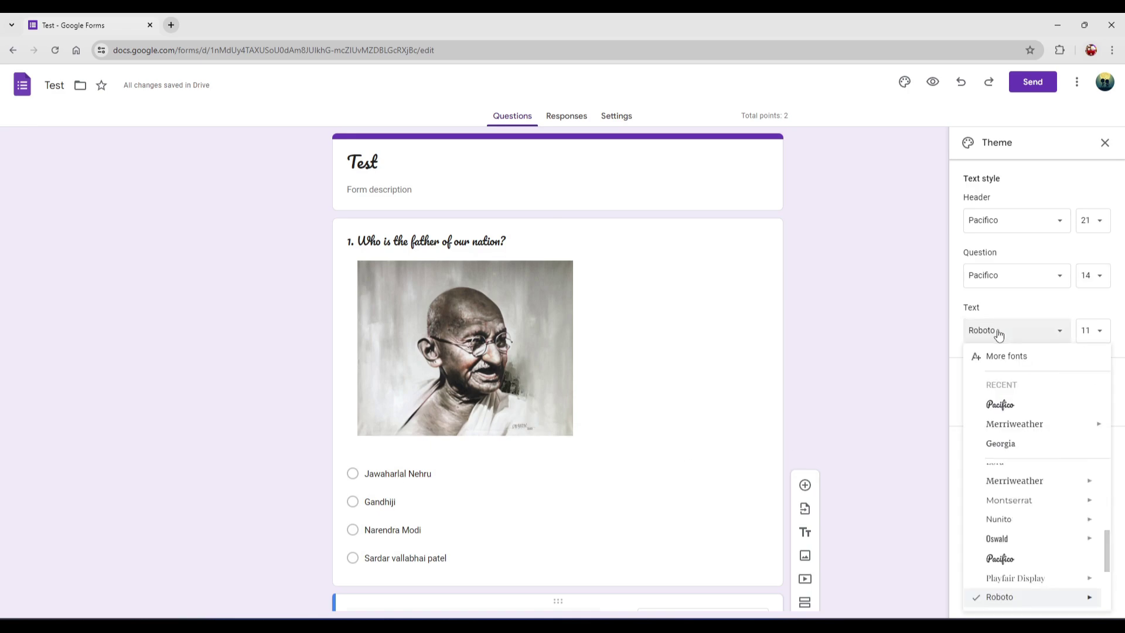
left_click(1008, 443)
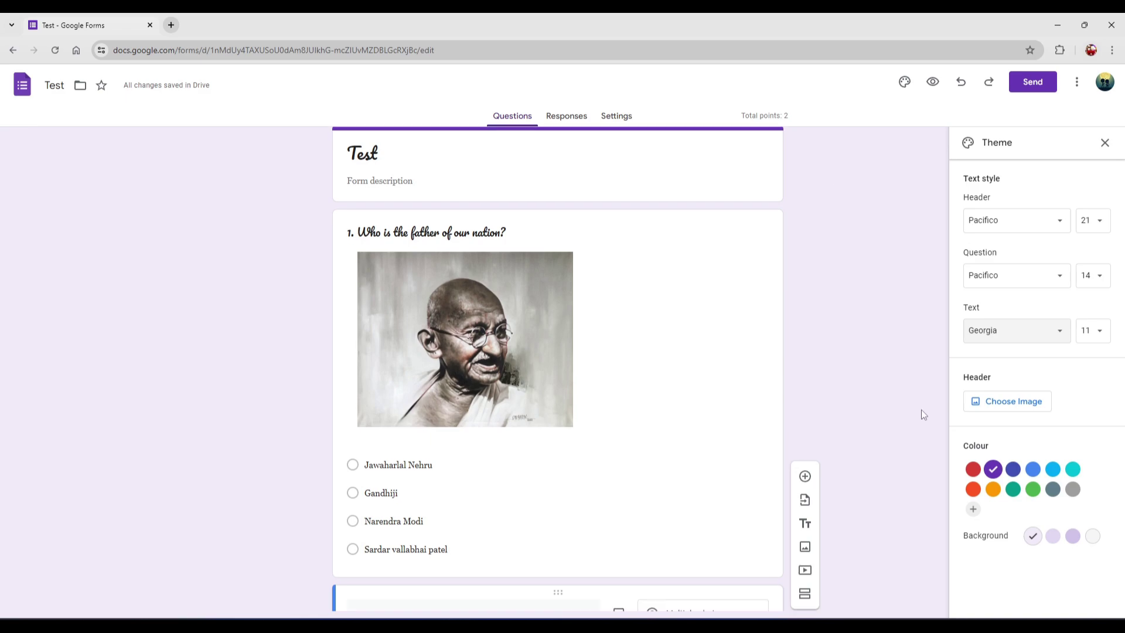
scroll(921, 409, "down", 3)
scroll(750, 298, "up", 3)
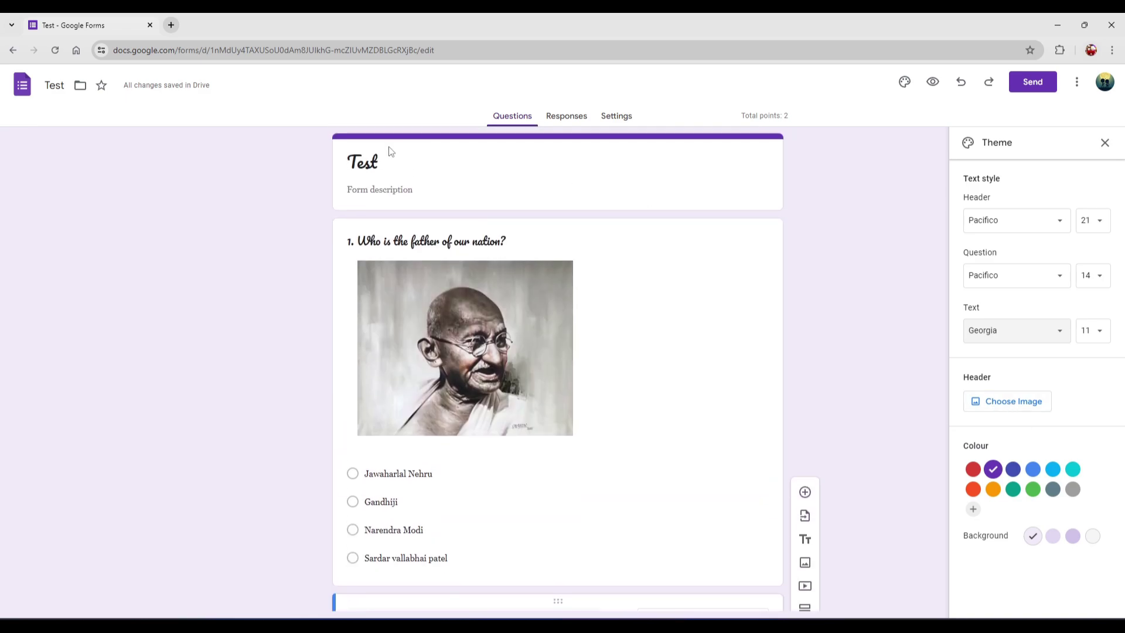
Browse the header image sources and insert the colourful candy picture from the Work and School themes as the form's header
left_click(1025, 401)
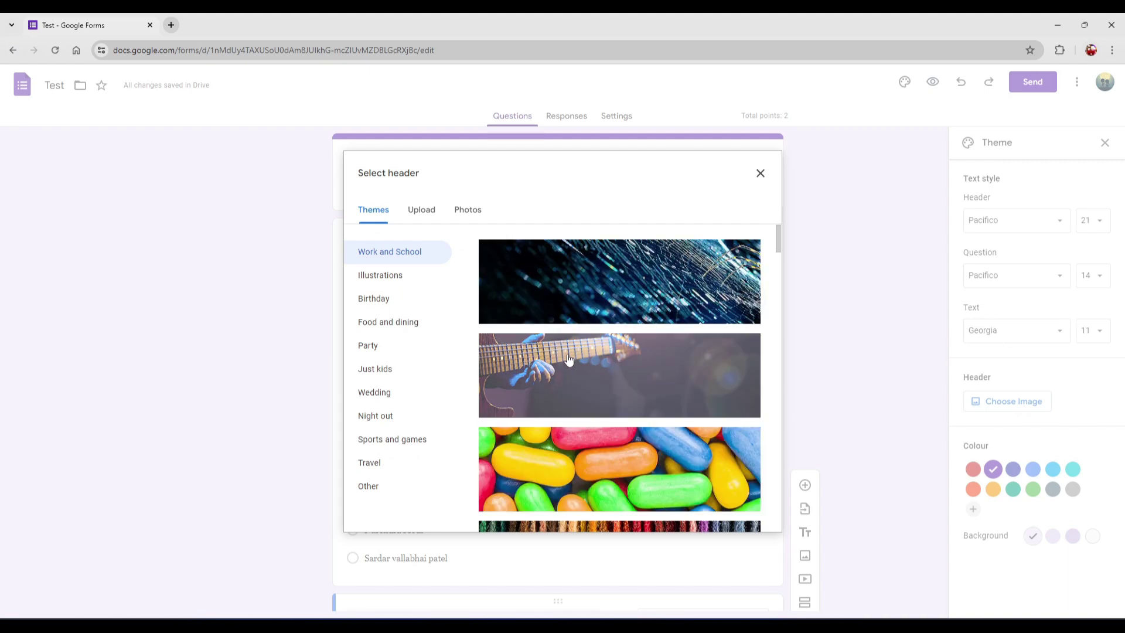
left_click(420, 209)
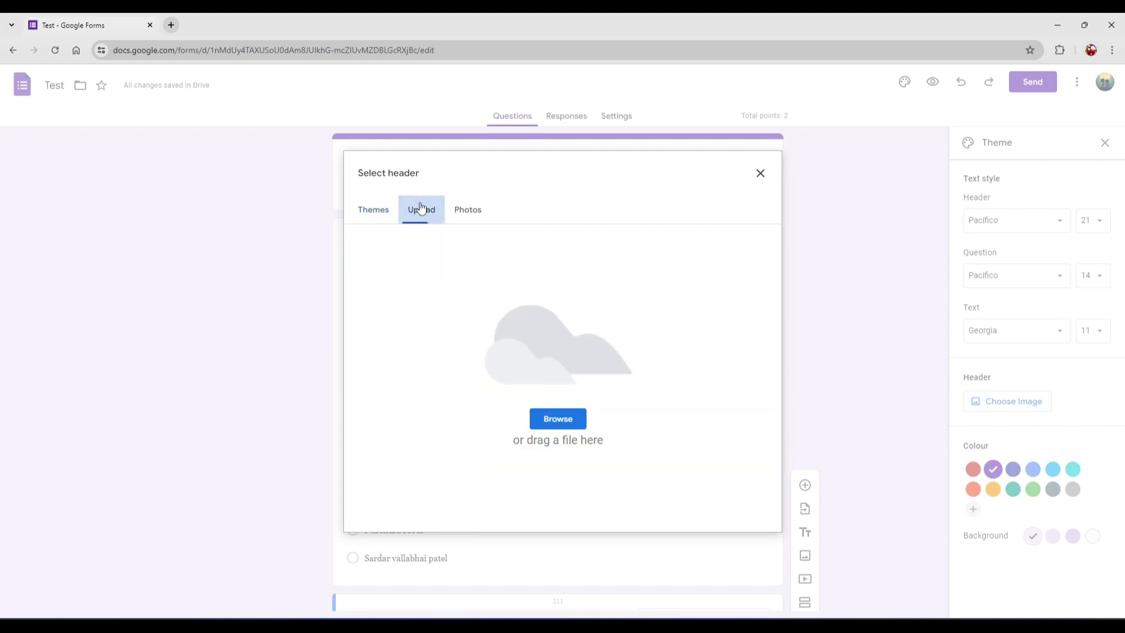
left_click(467, 209)
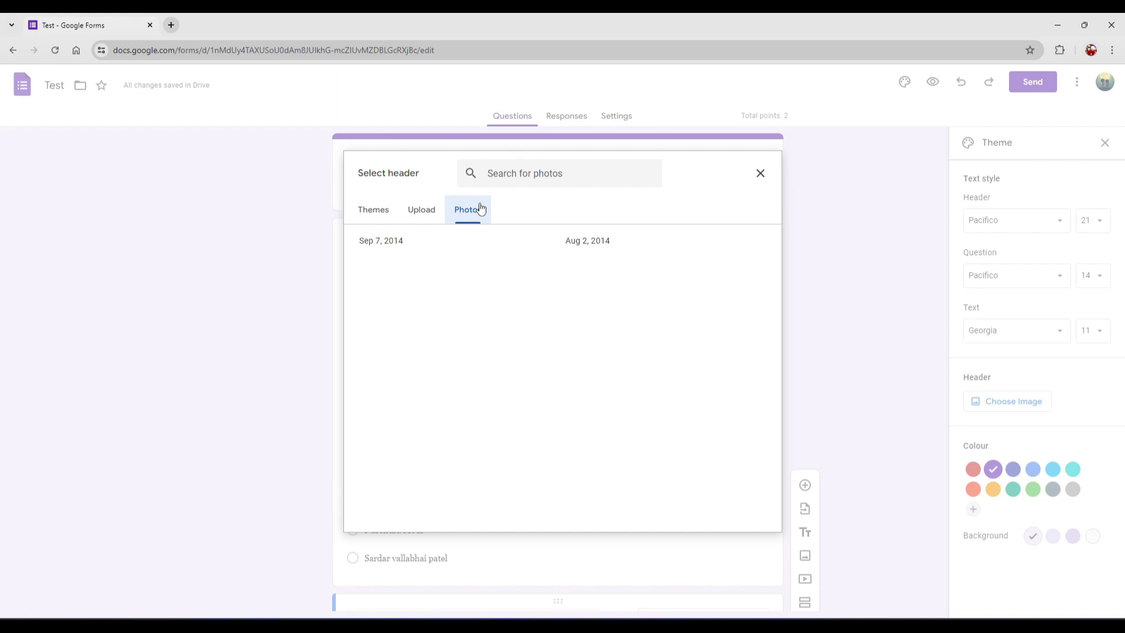
left_click(409, 216)
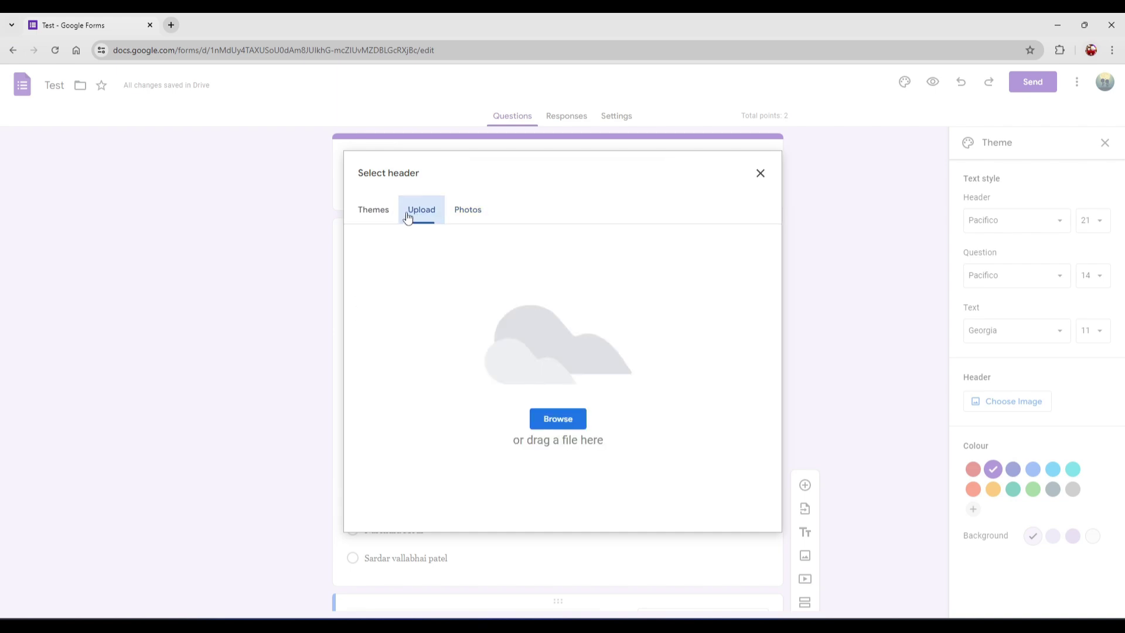
left_click(377, 218)
scroll(616, 367, "down", 3)
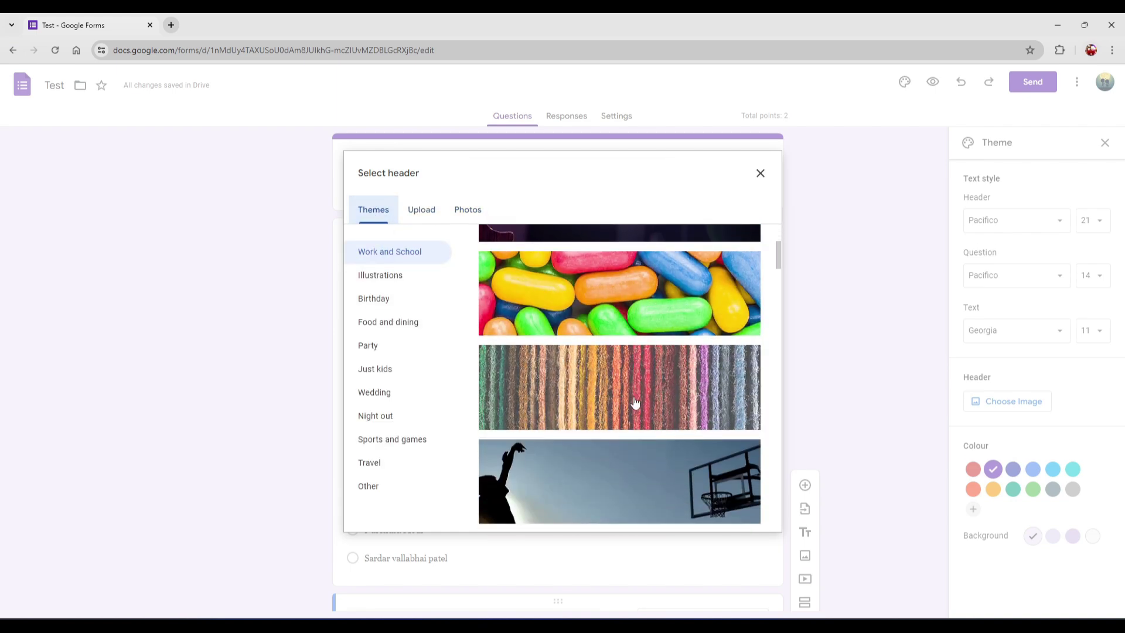
left_click(587, 296)
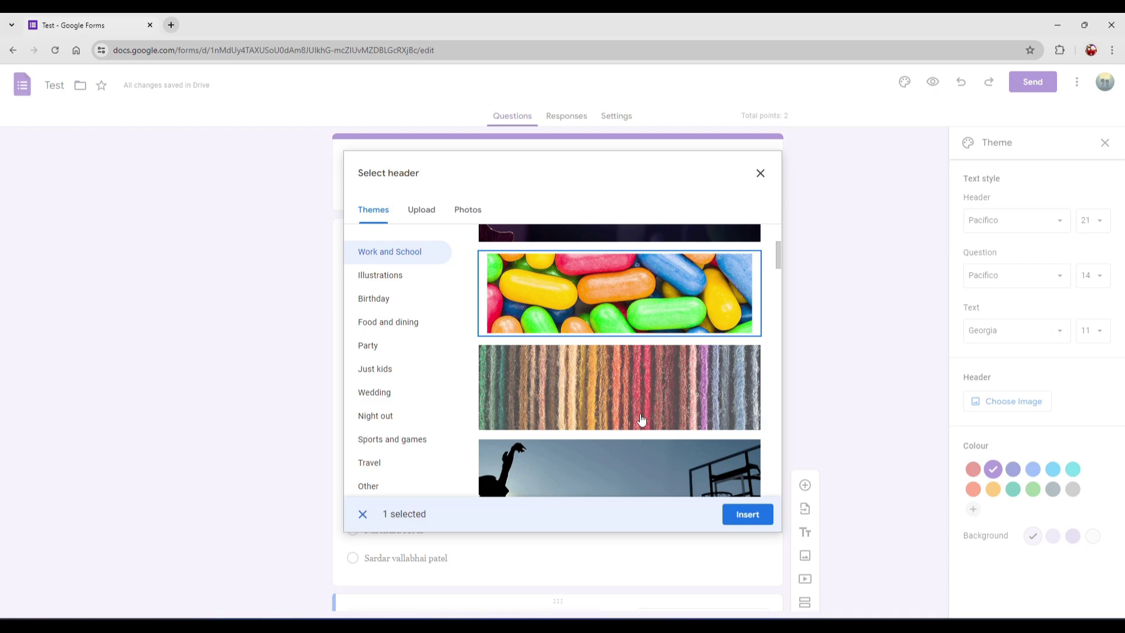
left_click(746, 515)
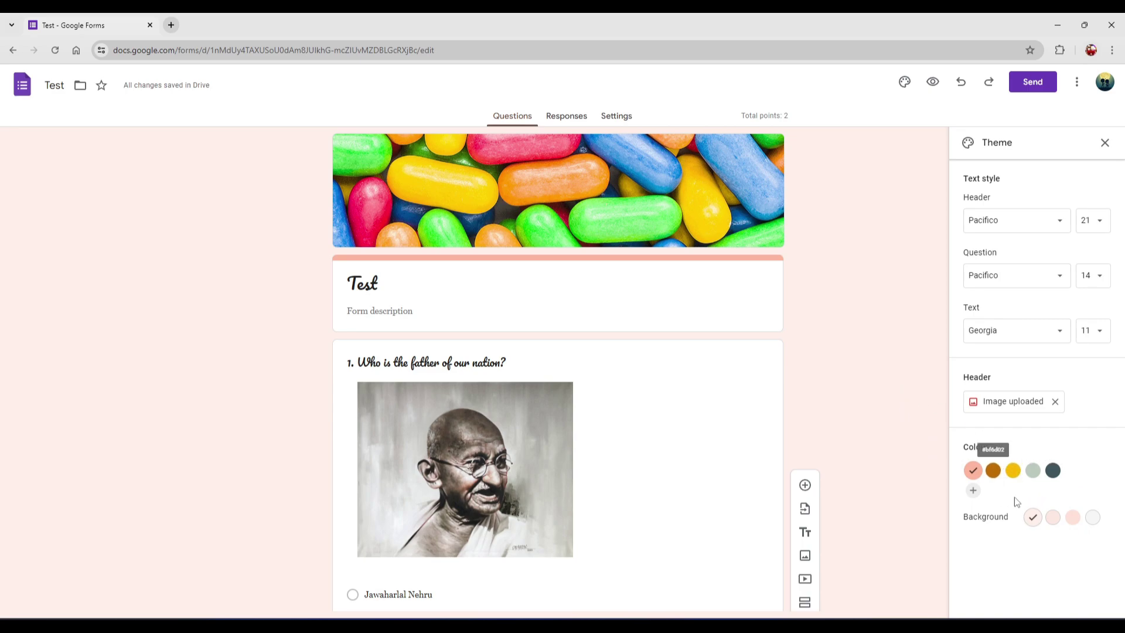
Add the custom green colour #6b785a to the theme's palette and switch the form back to the salmon pink colour
left_click(974, 491)
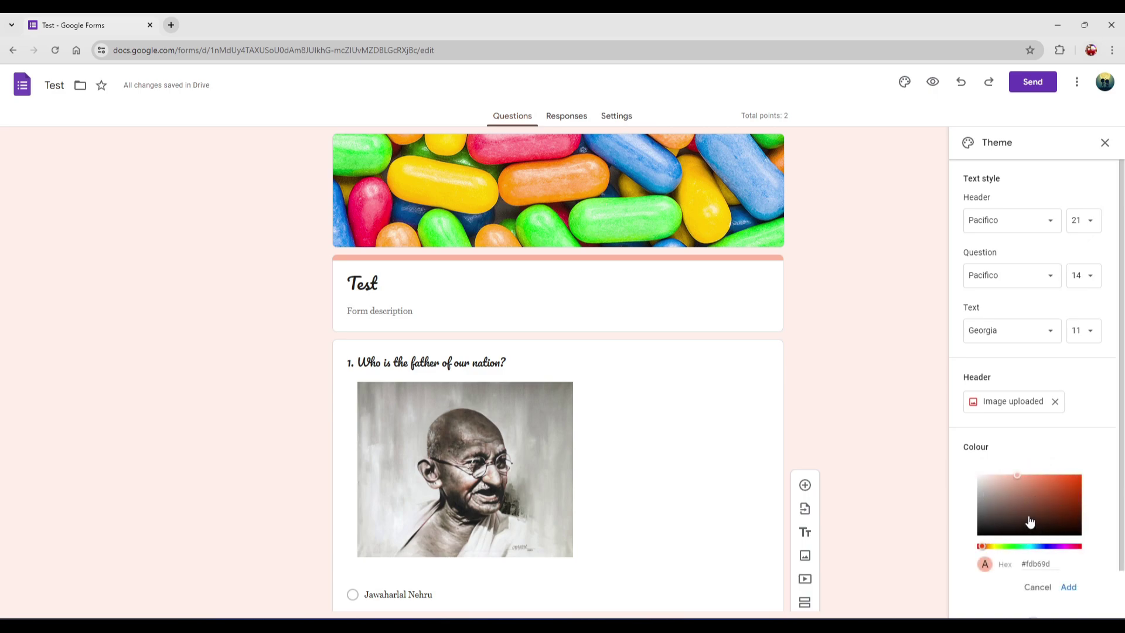
left_click(1003, 546)
left_click(1004, 509)
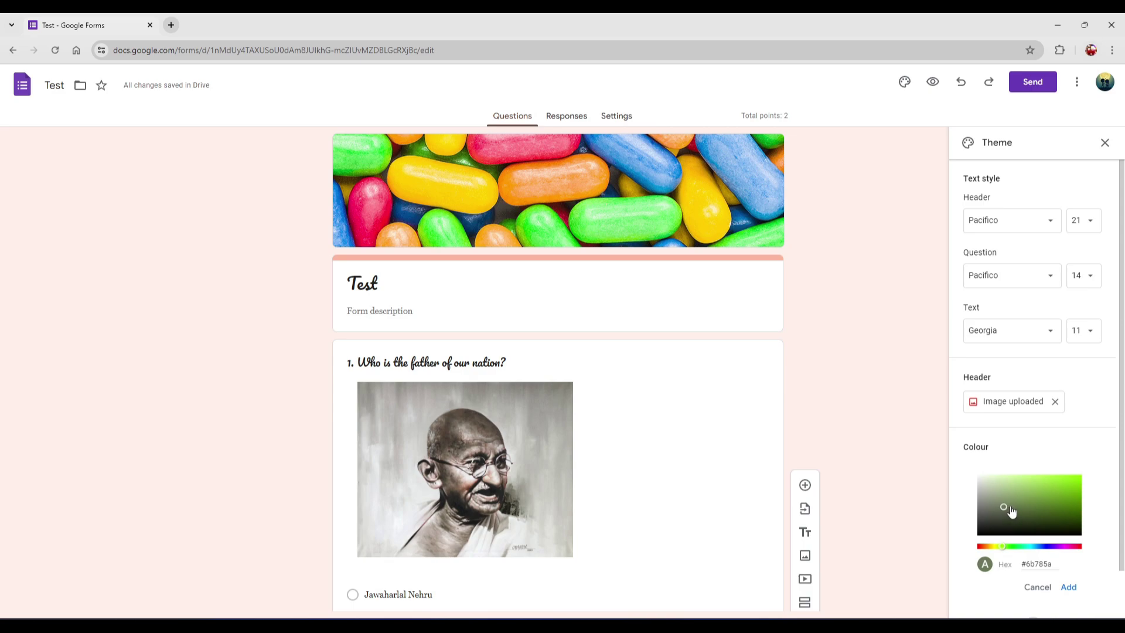
left_click(1068, 587)
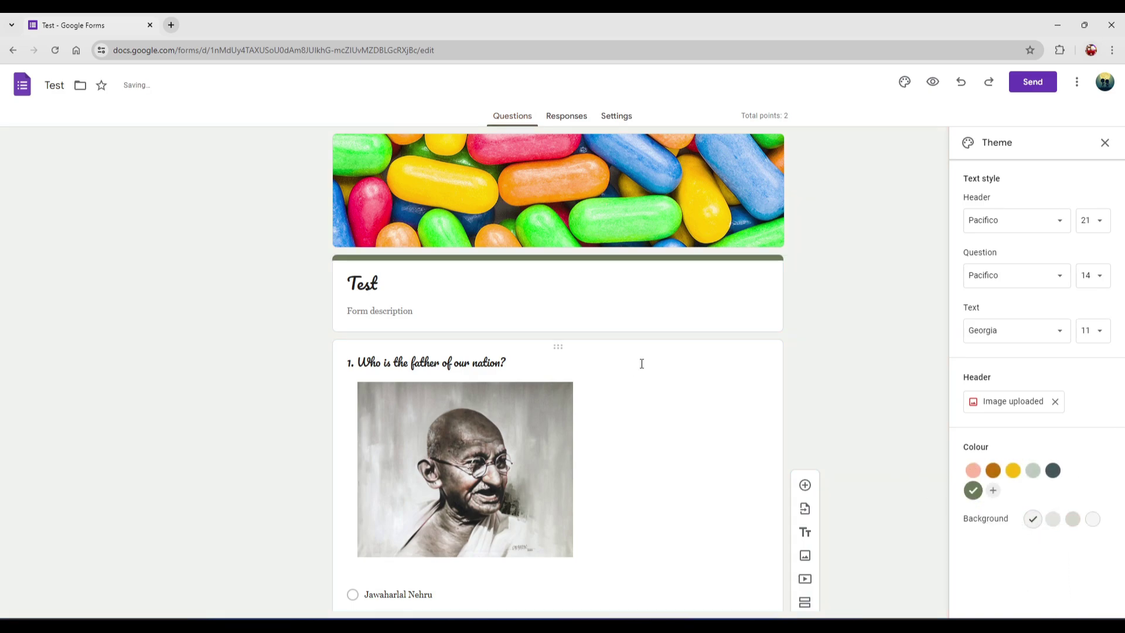
left_click(973, 470)
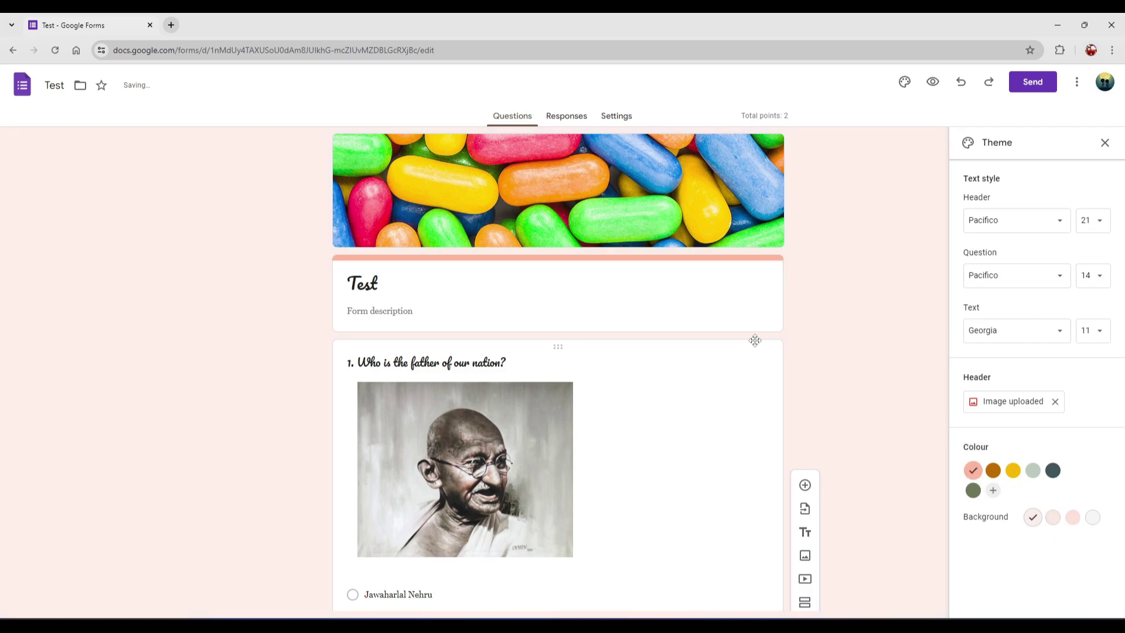
scroll(878, 363, "down", 1)
scroll(882, 375, "down", 5)
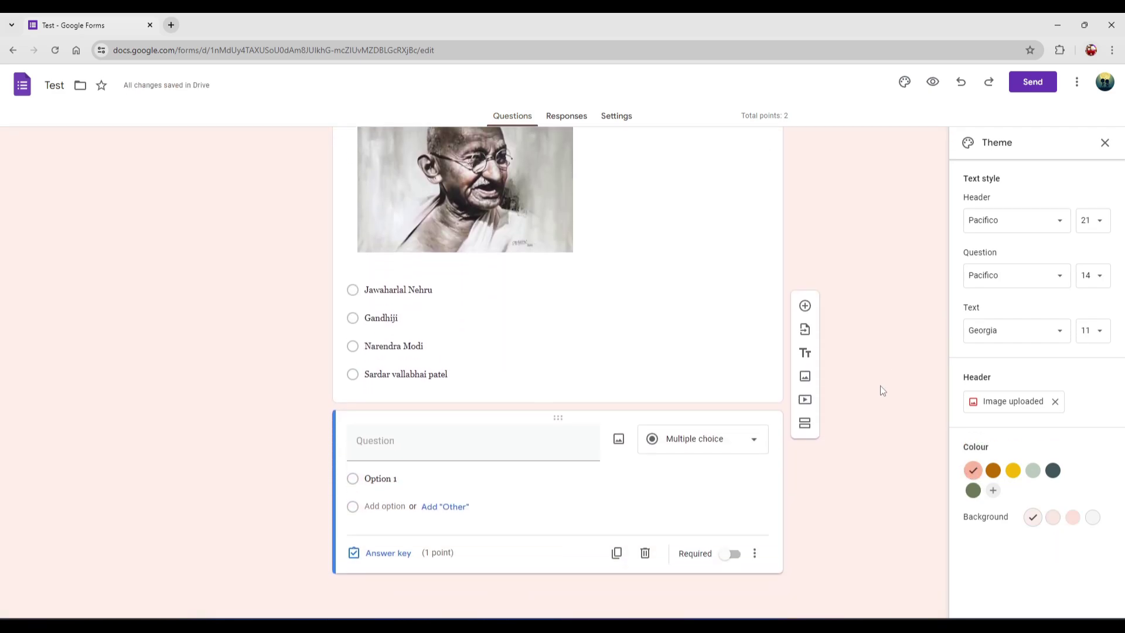
scroll(880, 386, "up", 5)
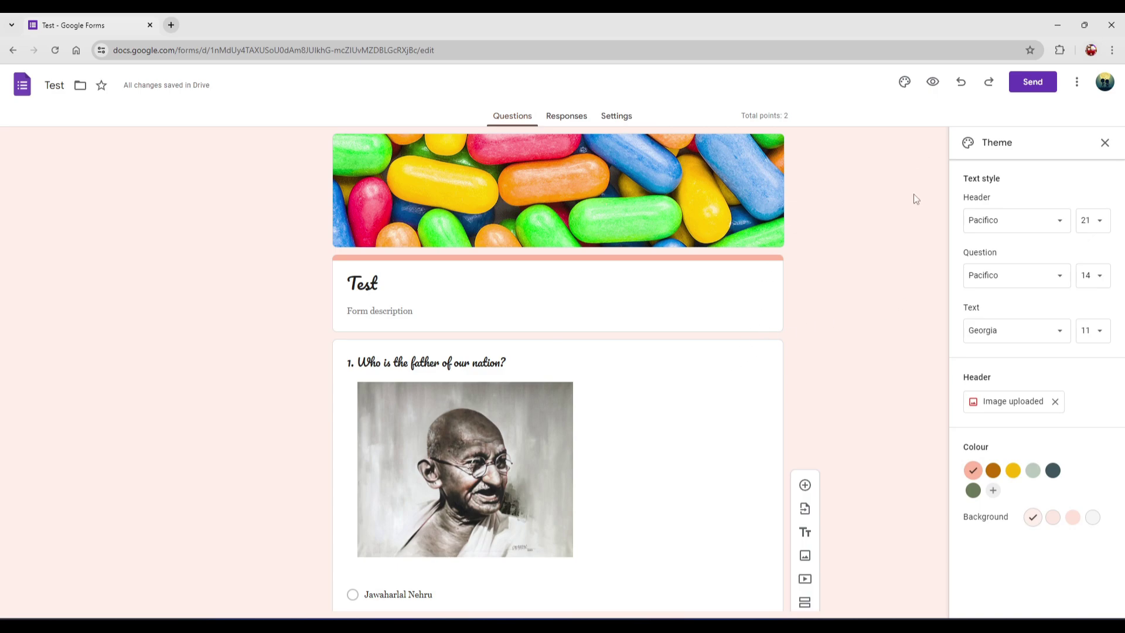
Preview the form as a respondent, check its header, questions and submit area, and close the preview
left_click(933, 81)
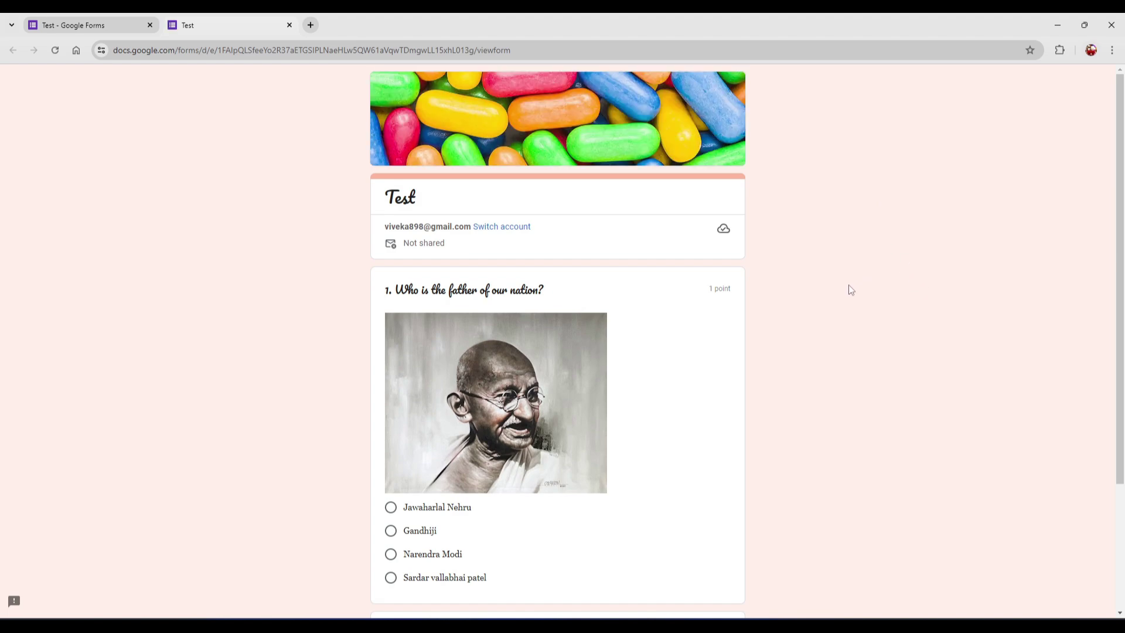
scroll(851, 290, "down", 1)
scroll(533, 230, "down", 1)
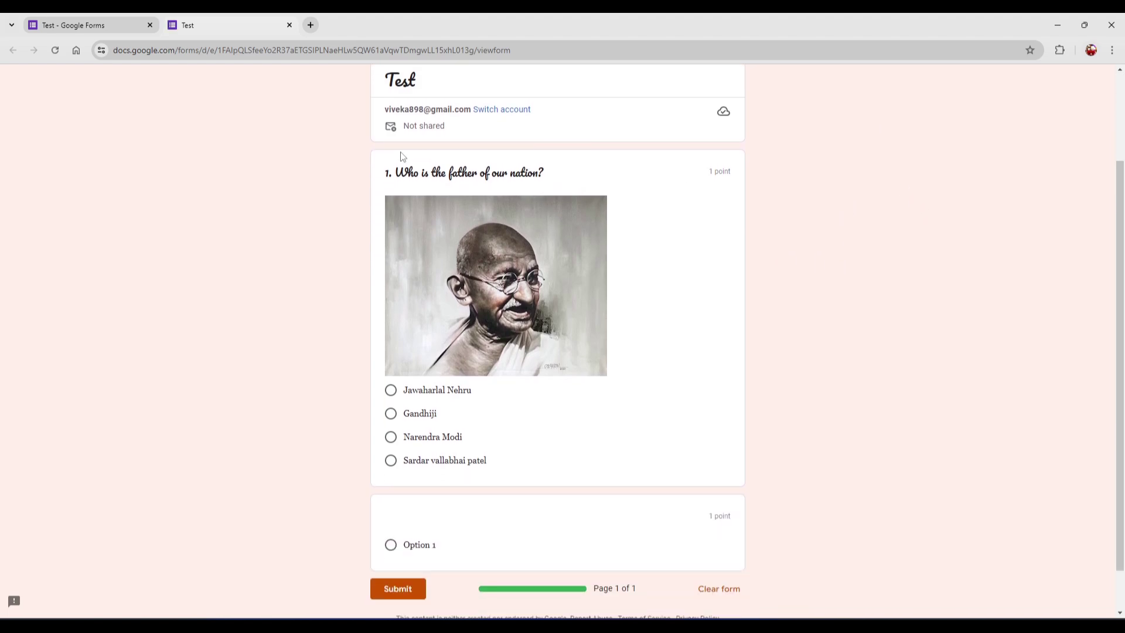
scroll(394, 185, "down", 1)
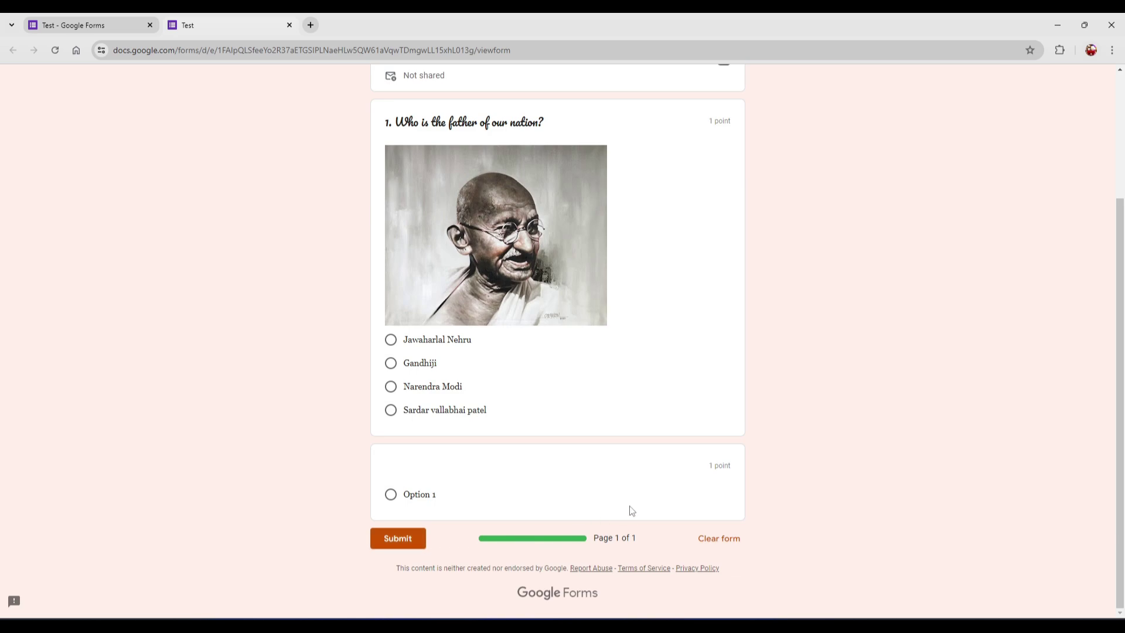
scroll(674, 468, "up", 3)
left_click(289, 25)
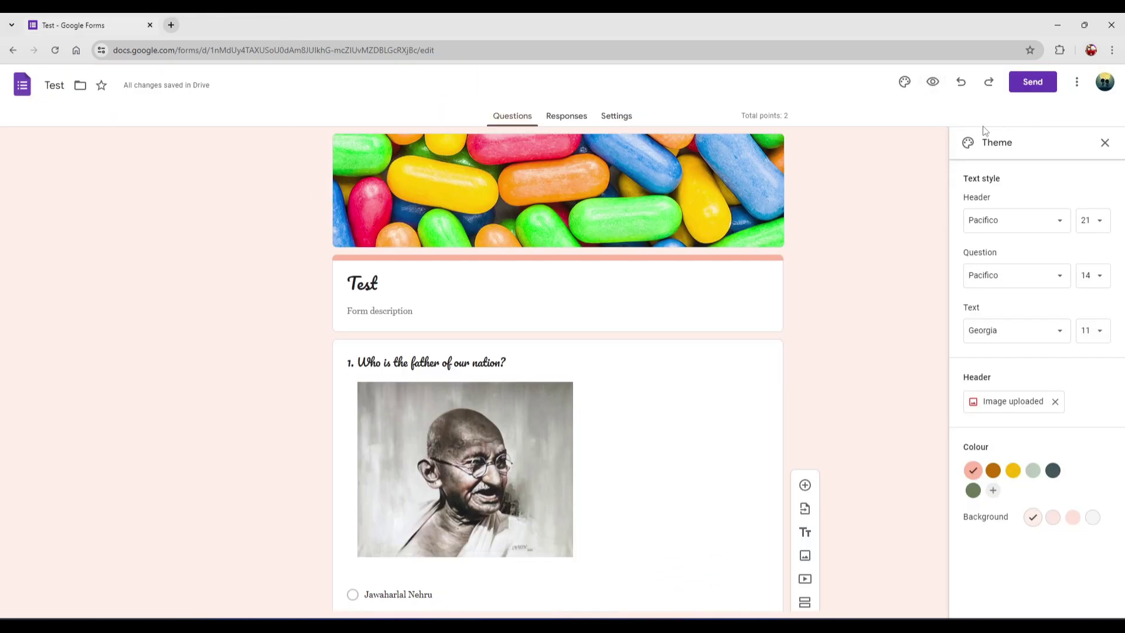
Generate a shortened share link for the form, view its embed HTML option, and close the sending options without sending
left_click(1035, 85)
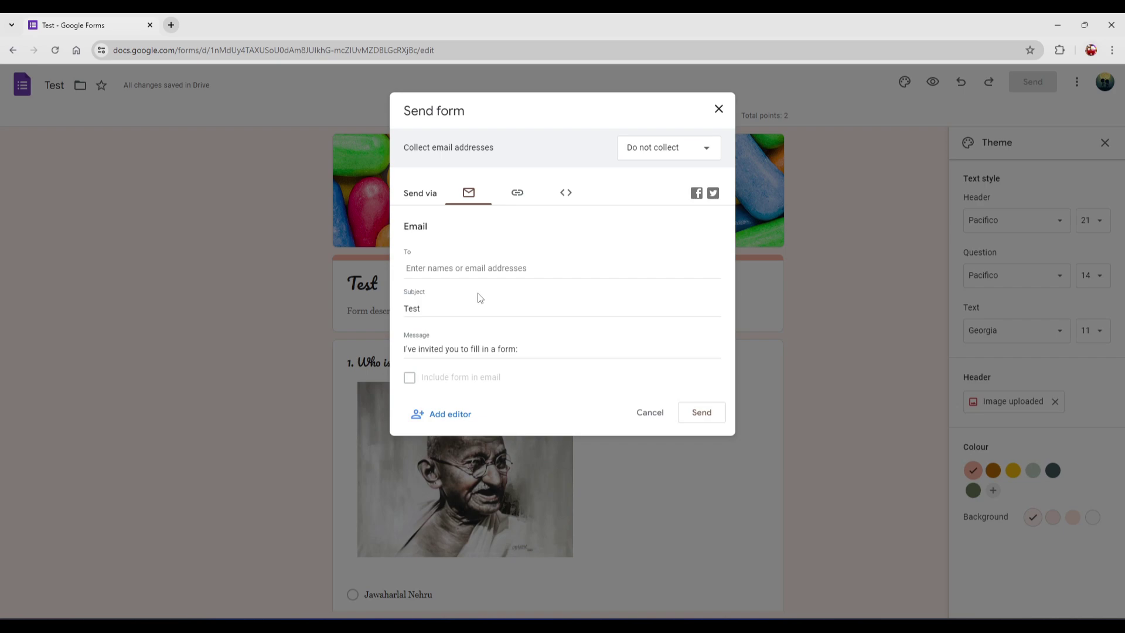
left_click(517, 197)
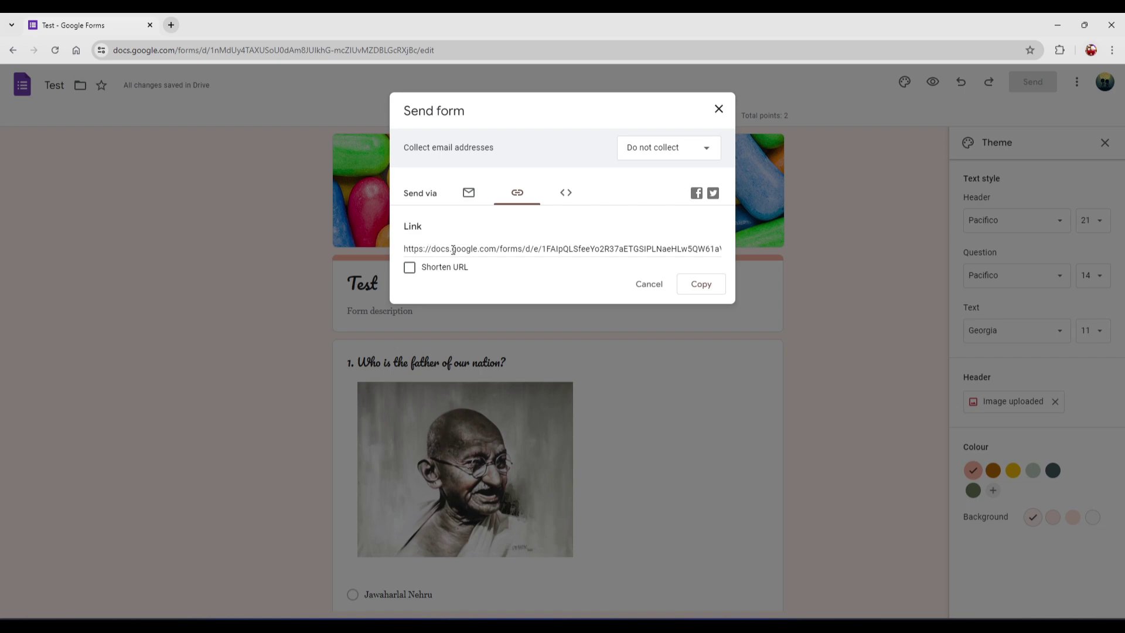
left_click(409, 267)
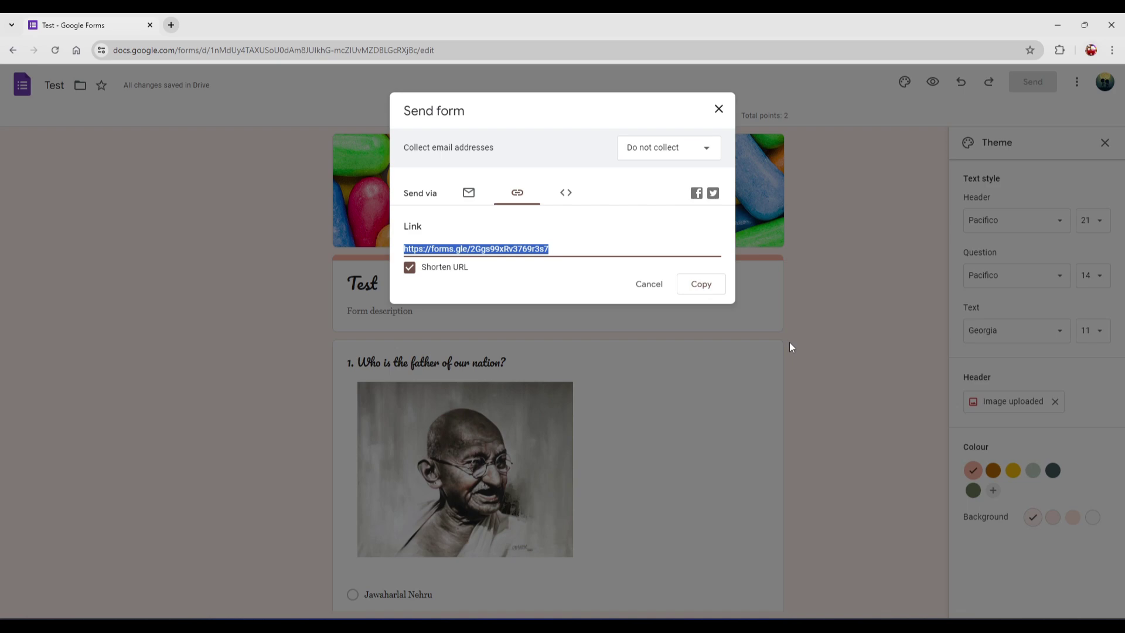
left_click(575, 198)
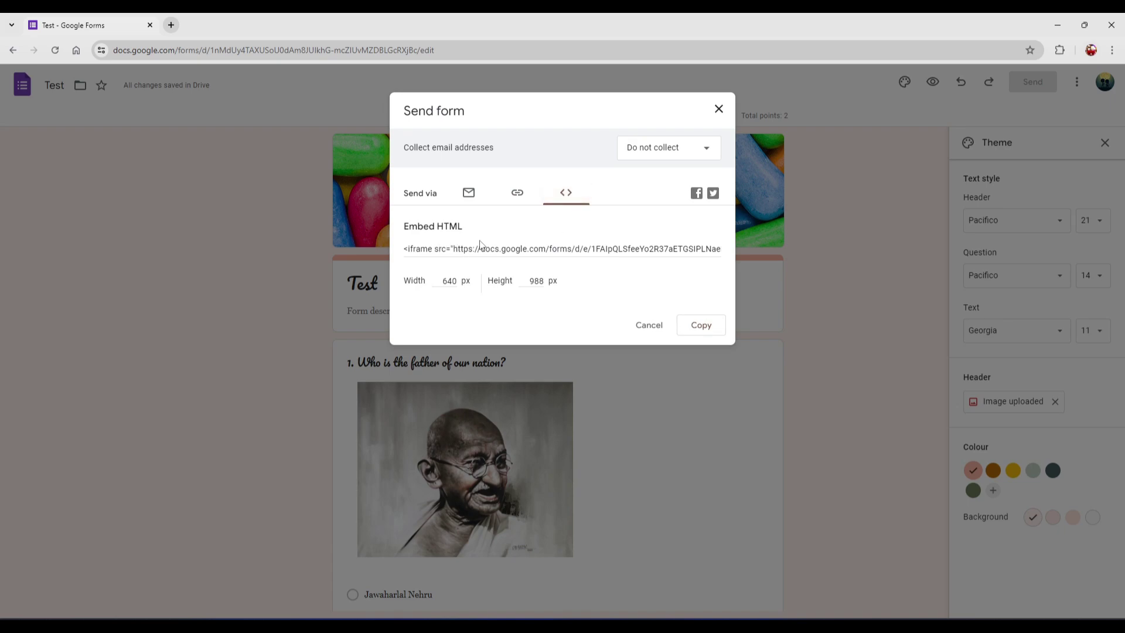
left_click(518, 194)
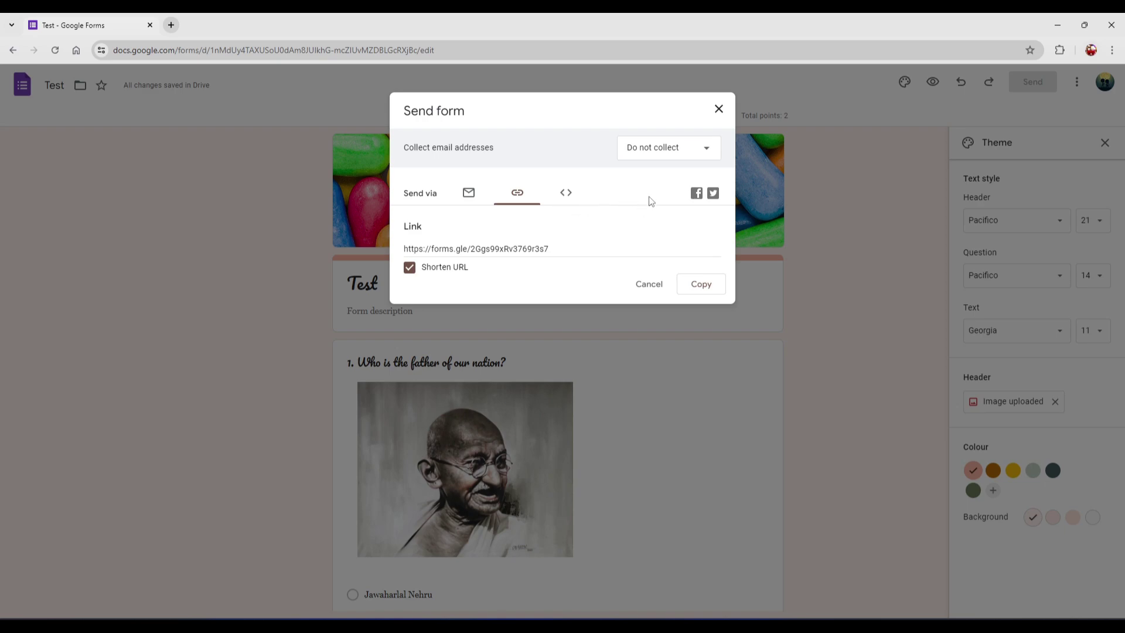
left_click(719, 109)
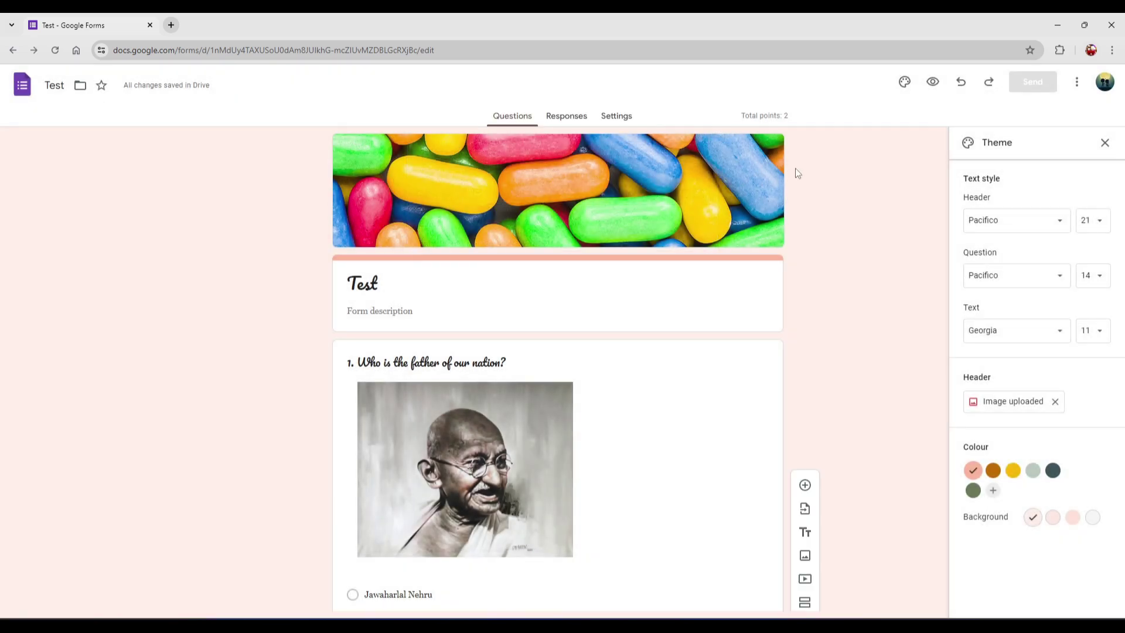
scroll(937, 255, "down", 4)
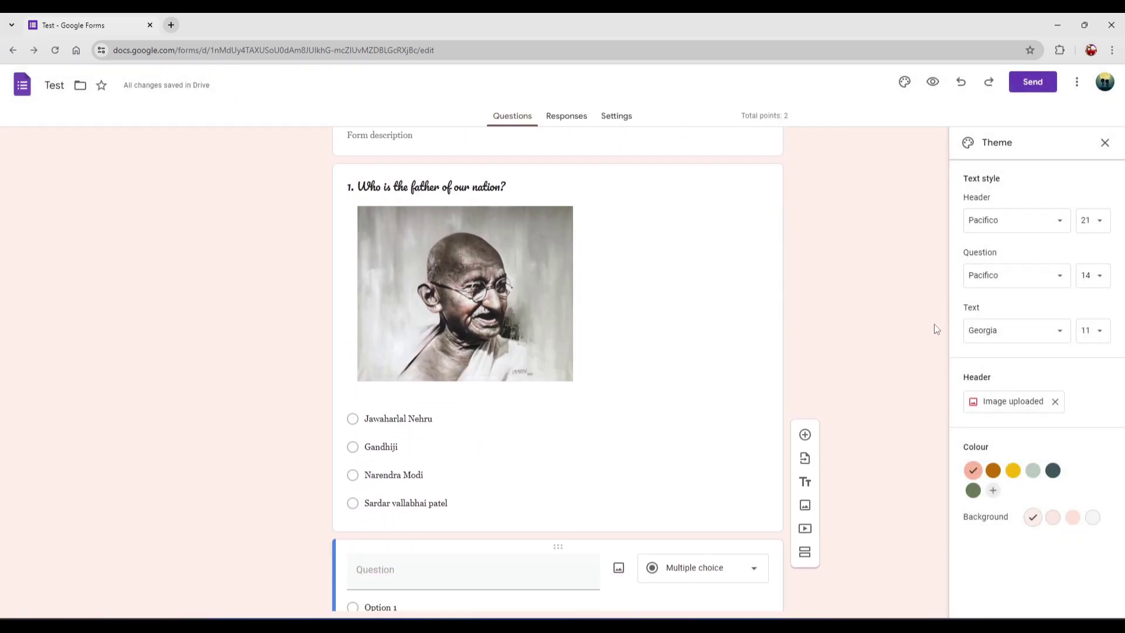
scroll(934, 325, "up", 4)
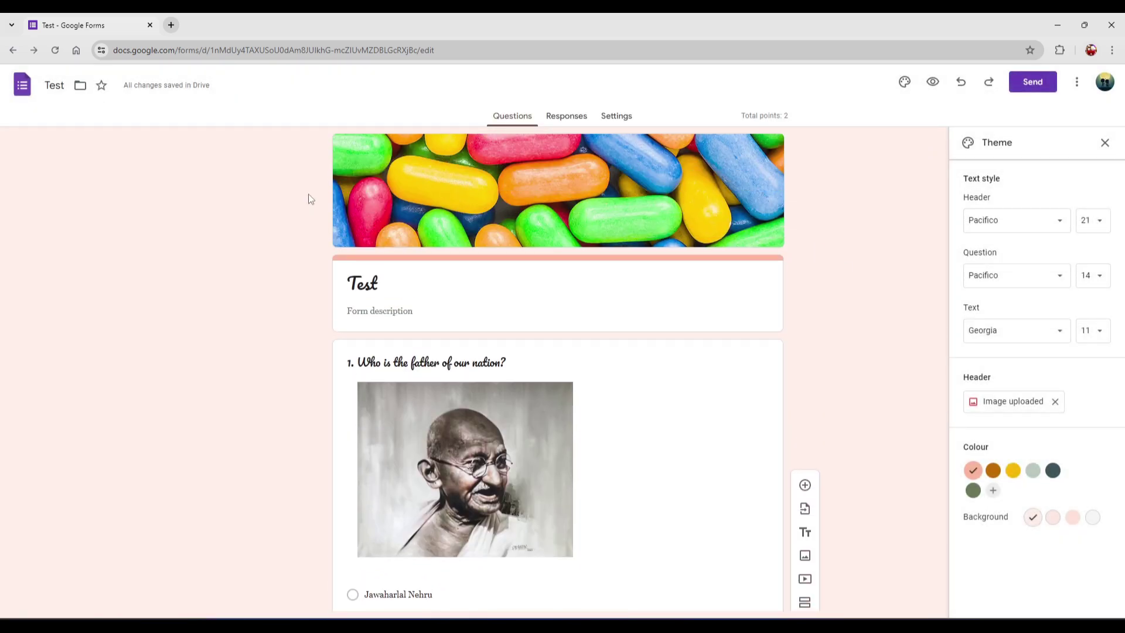